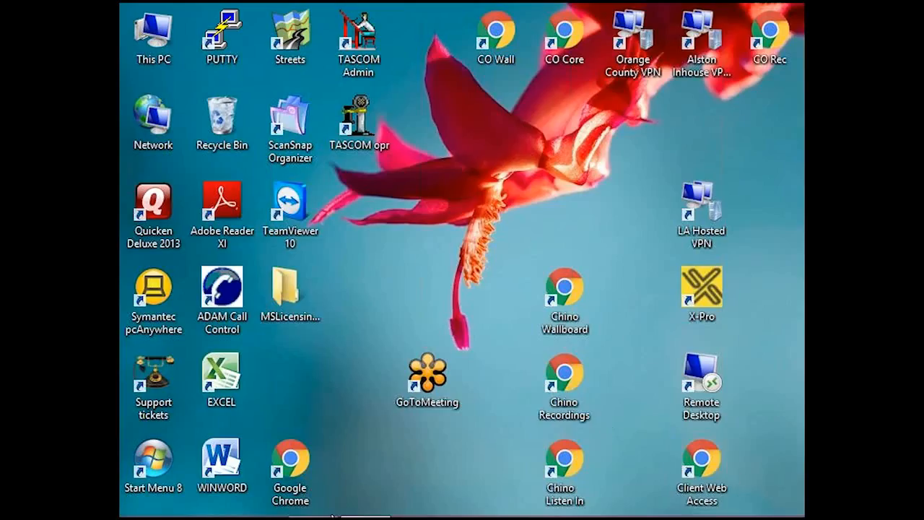
Switch to the 192.168.16.17 remote desktop session and open client DEMO100 in the TascomSQL Operator program.
mouse_move(324, 515)
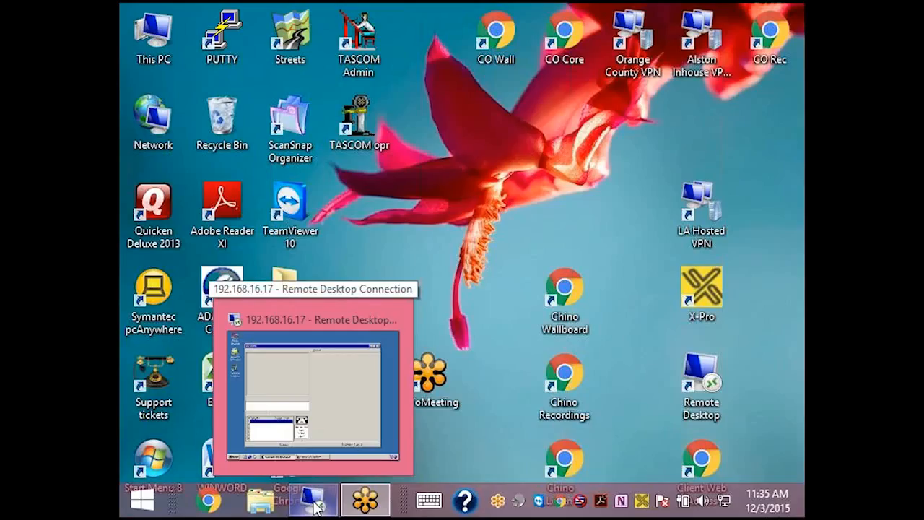
left_click(315, 508)
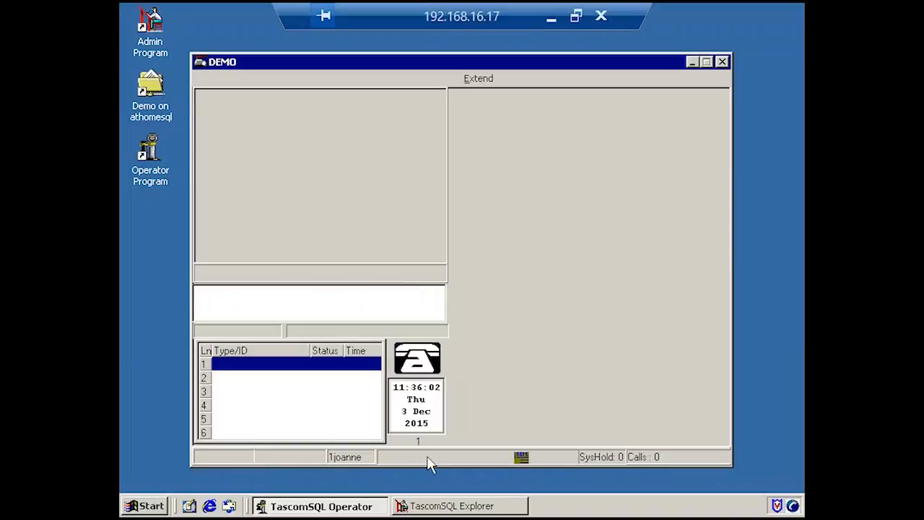
left_click(404, 345)
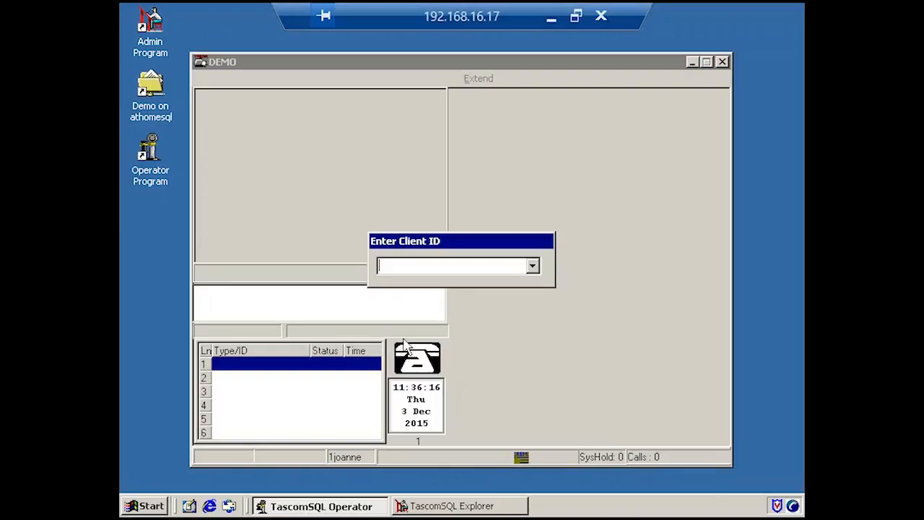
type("DEMO100")
key("Return")
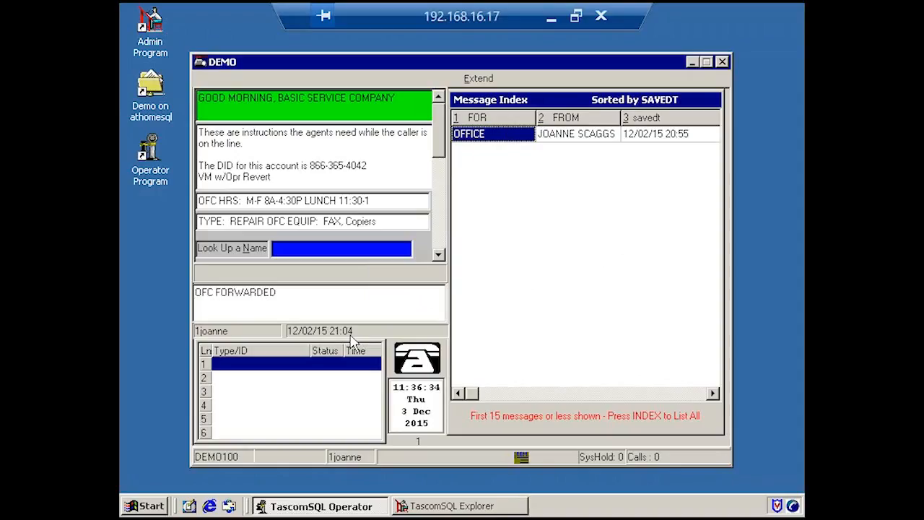
View DEMO100's If Message index, its delivered If Message index and its delivered message index.
key("F7")
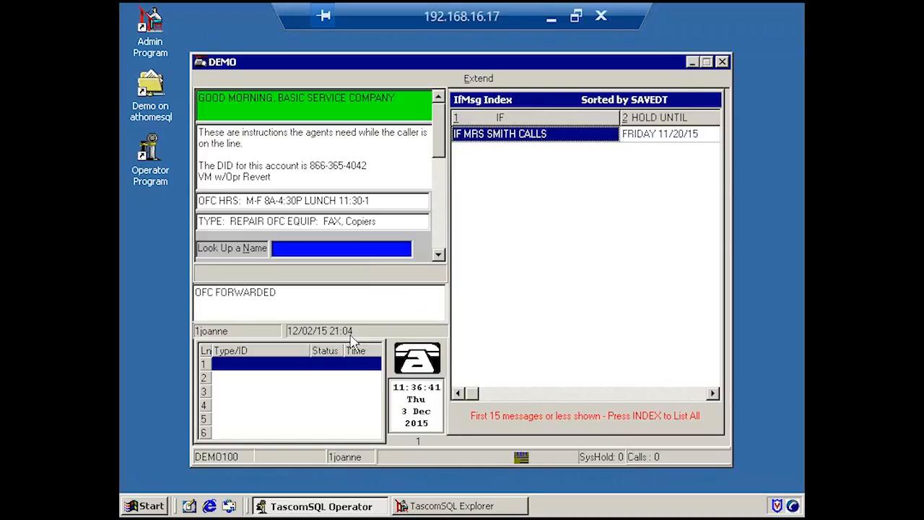
key("F8")
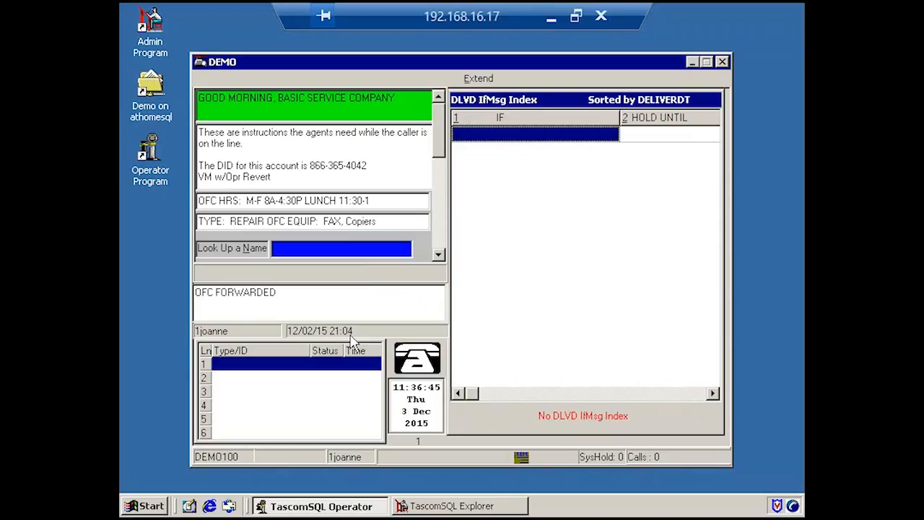
key("F8")
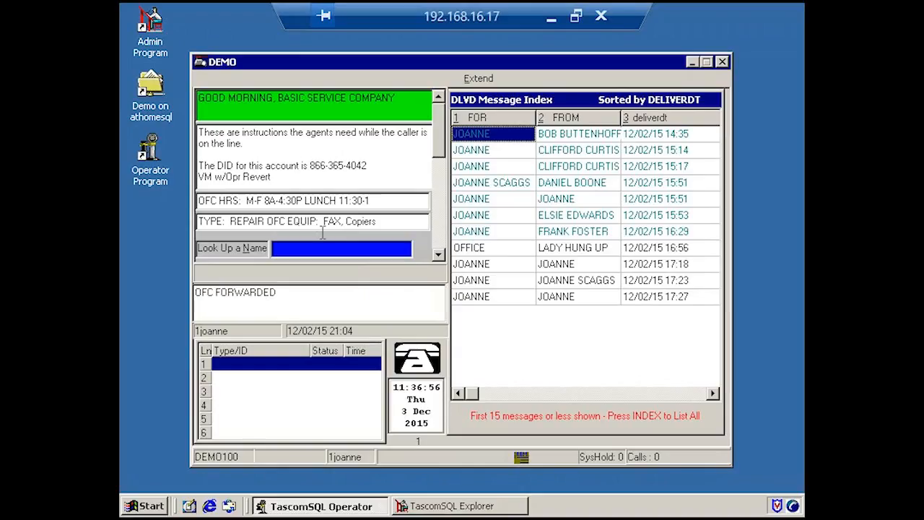
Switch to TascomSQL Explorer and open the Web Access settings of client DEMO100.
left_click(440, 506)
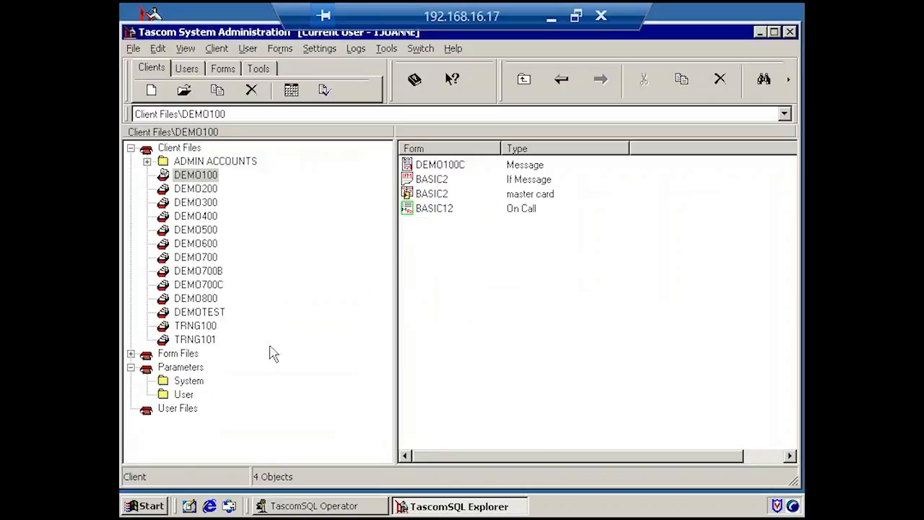
double_click(166, 176)
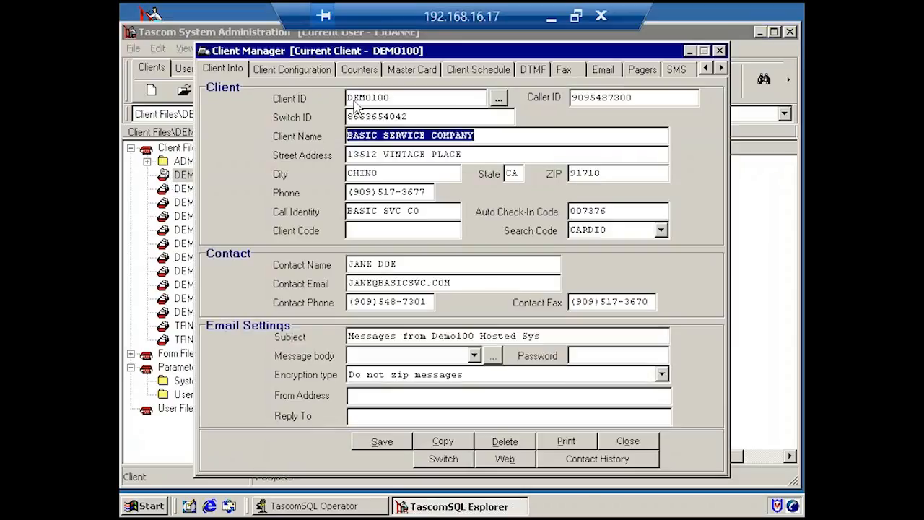
left_click(721, 67)
double_click(721, 67)
left_click(722, 68)
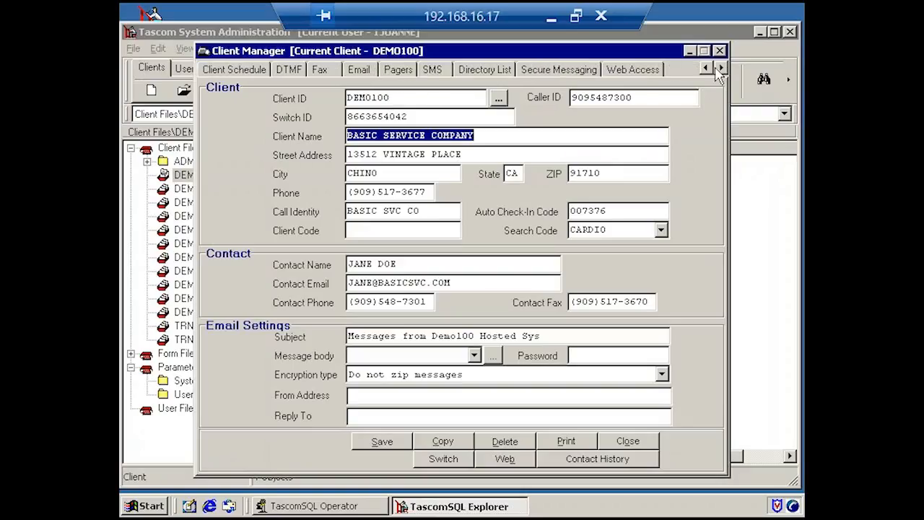
left_click(627, 71)
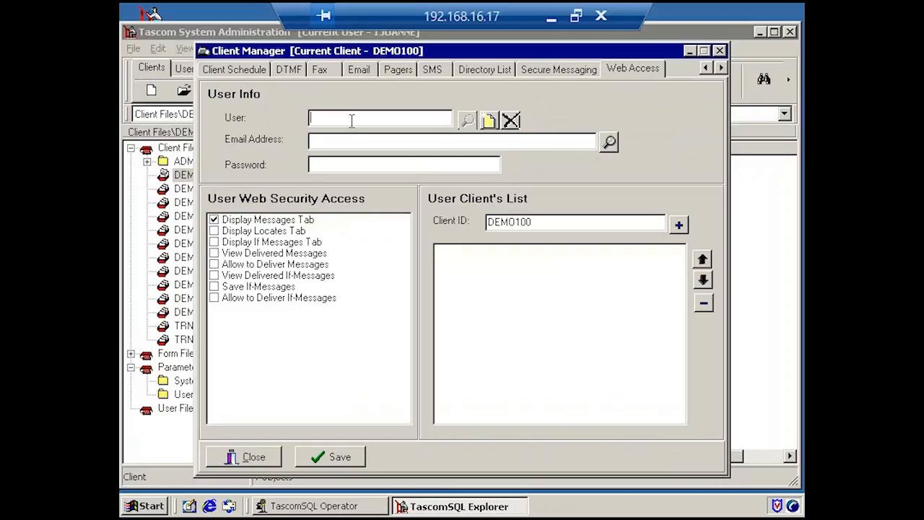
Look up the web user starting with J, review the security access settings and client list, and close the Client Manager.
type("J")
left_click(469, 122)
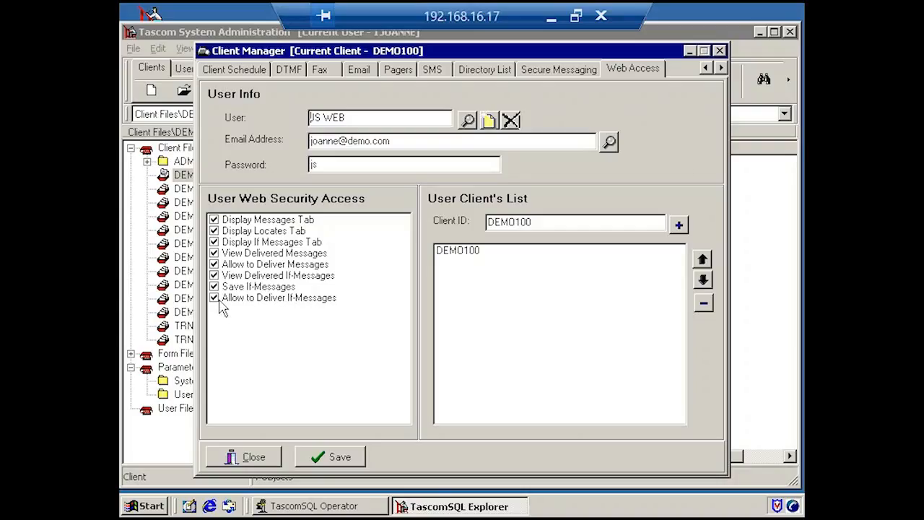
left_click(720, 51)
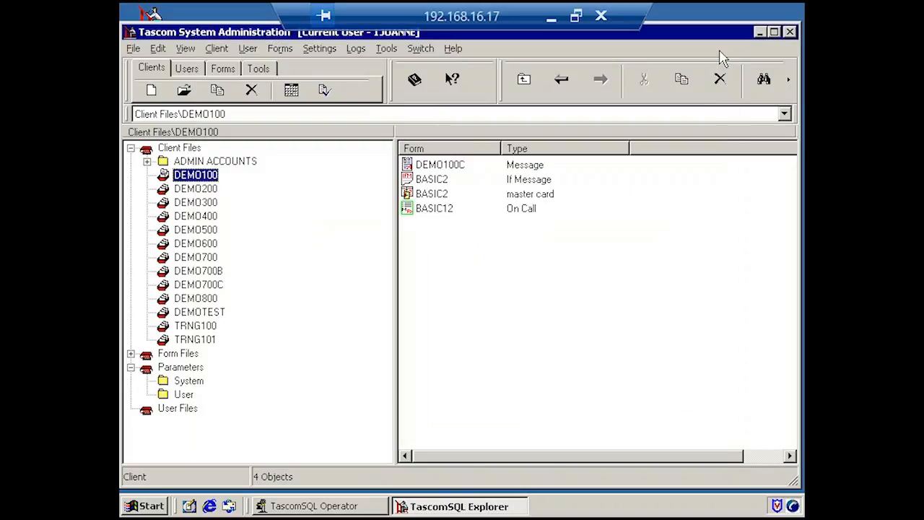
Leave the remote session, open the Client Web Access site and log in with the account e-mail and password.
left_click(551, 23)
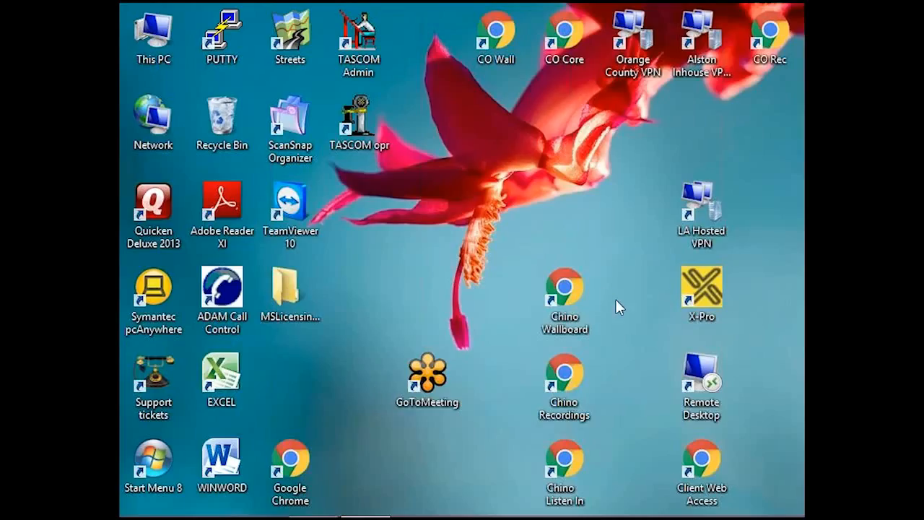
double_click(705, 466)
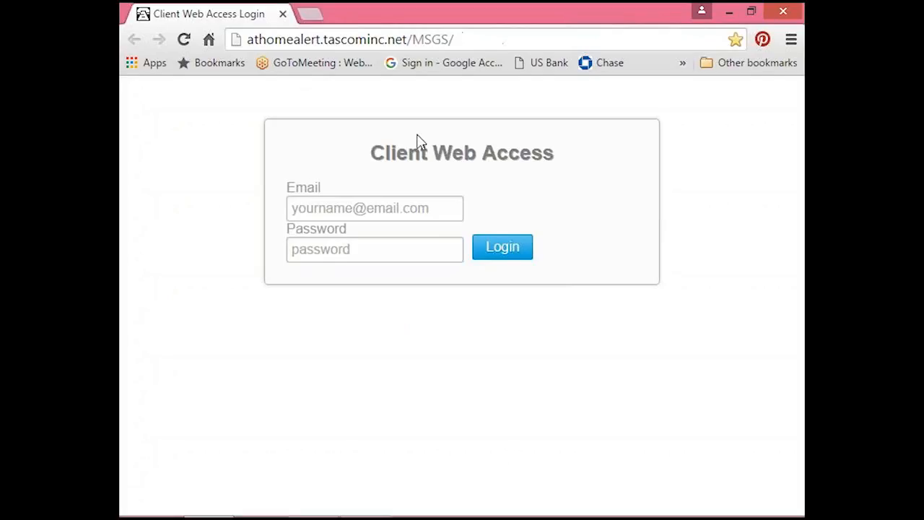
left_click(317, 206)
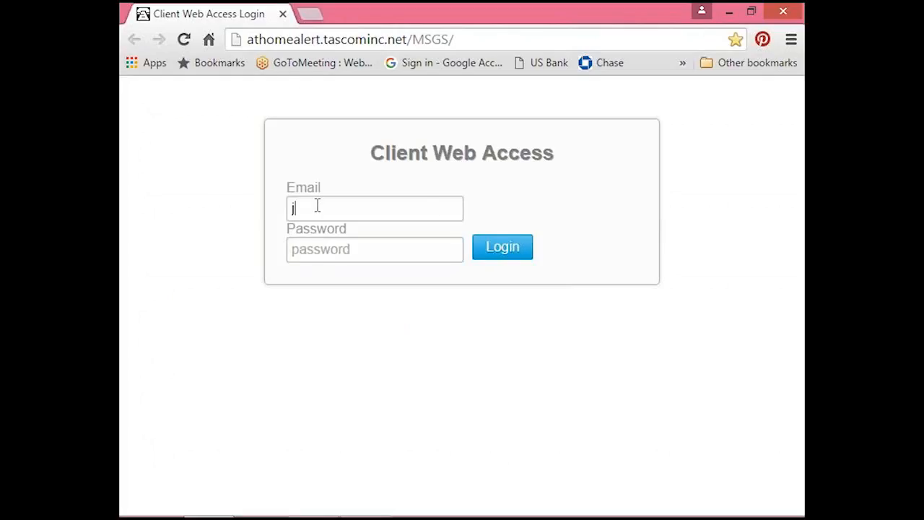
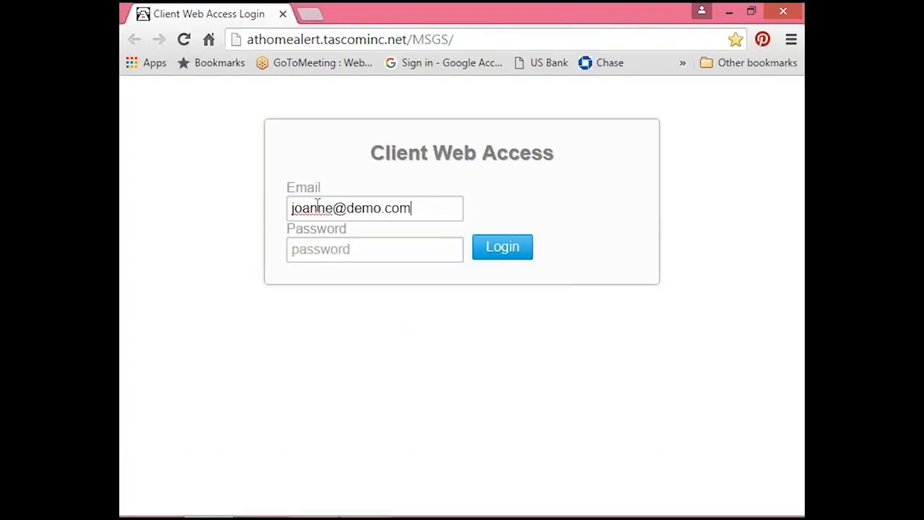
key("Tab")
type("••")
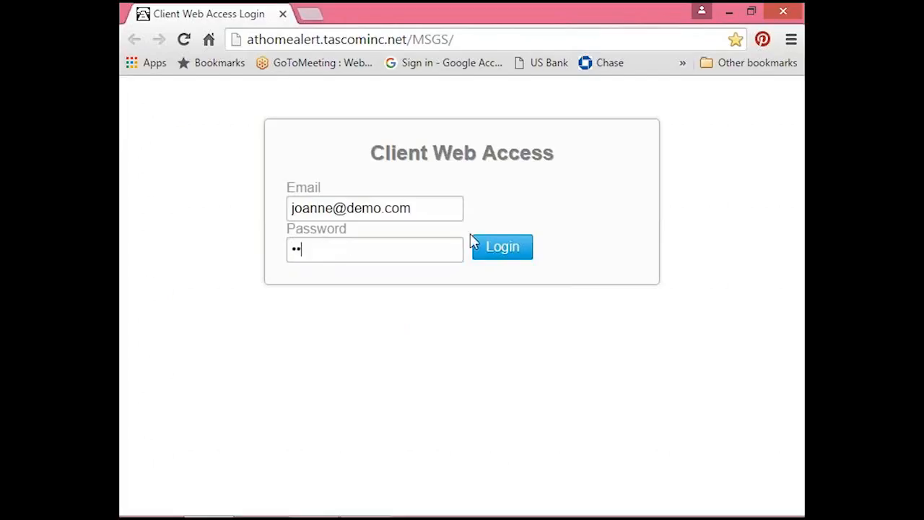
left_click(494, 251)
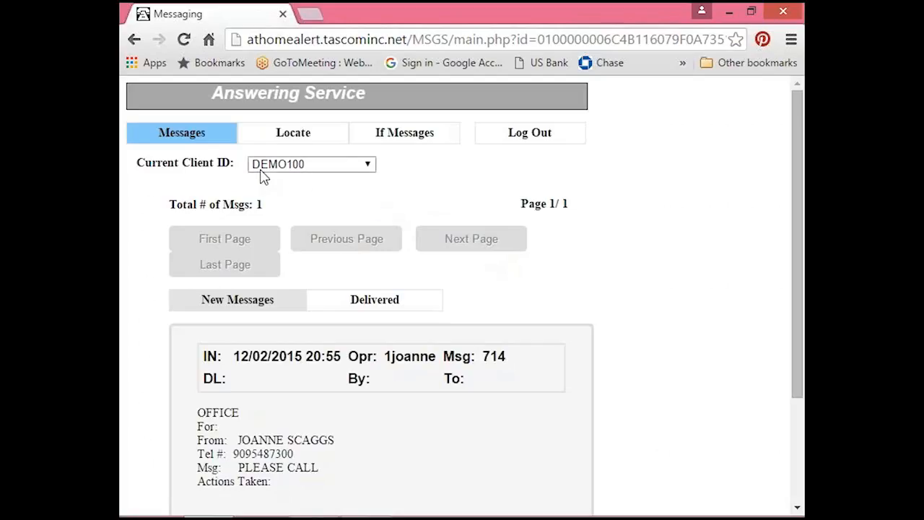
Check the client ID choices, keep DEMO100, and deliver new message 714.
left_click(368, 166)
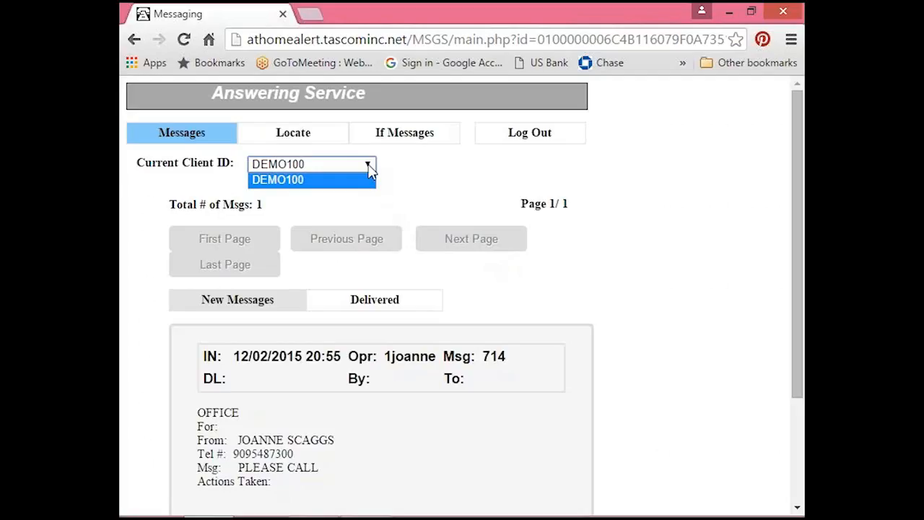
left_click(369, 168)
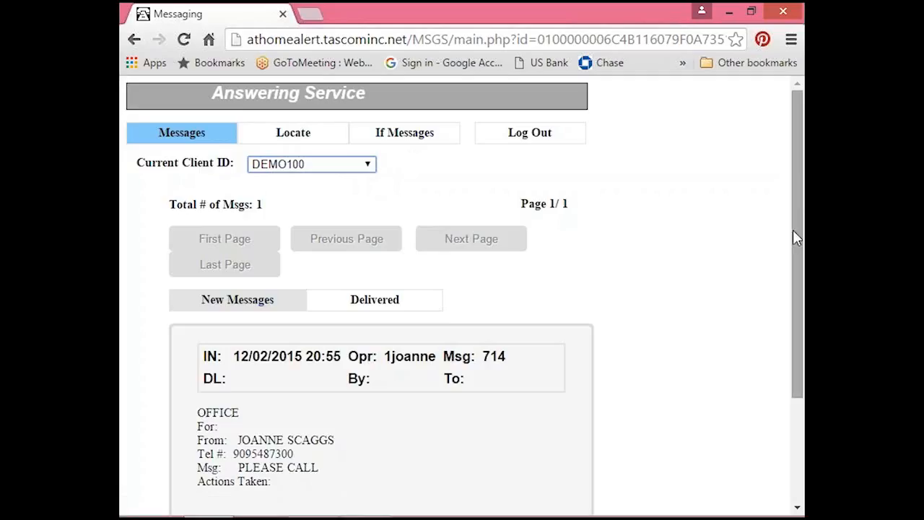
left_click_drag(800, 206, 803, 310)
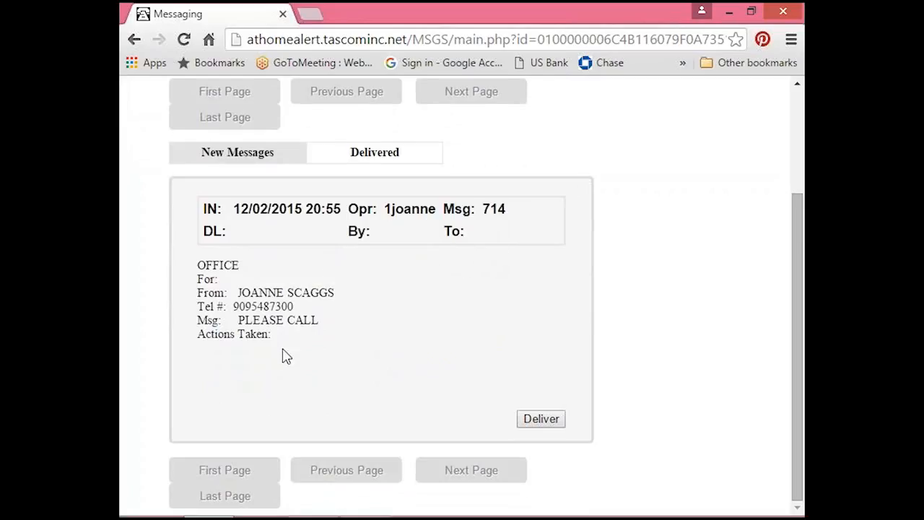
left_click(546, 424)
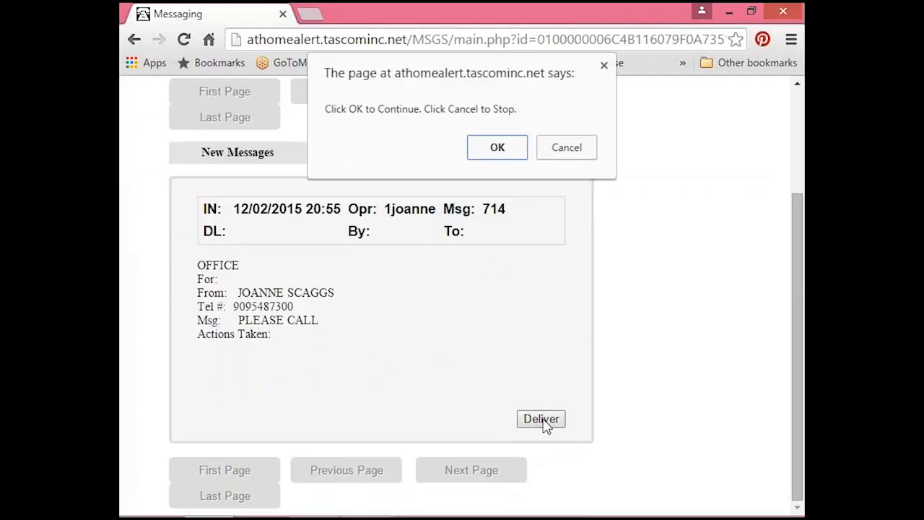
left_click(498, 150)
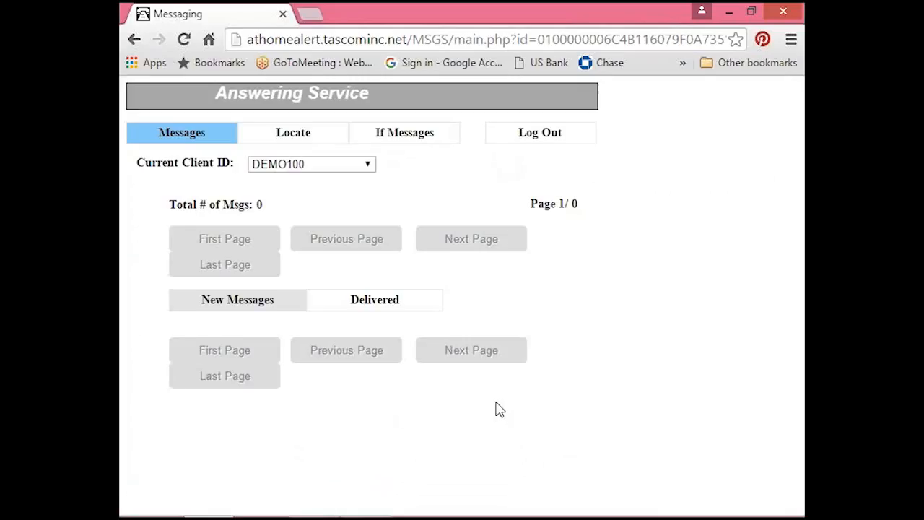
Review DEMO100's delivered messages, comparing the delivery details of message 714 with those of the older ones.
left_click(380, 308)
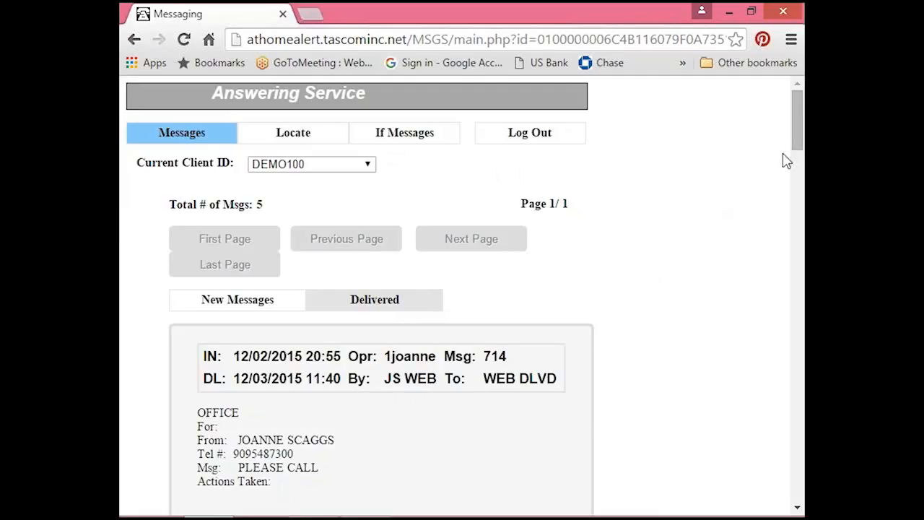
left_click_drag(799, 141, 801, 166)
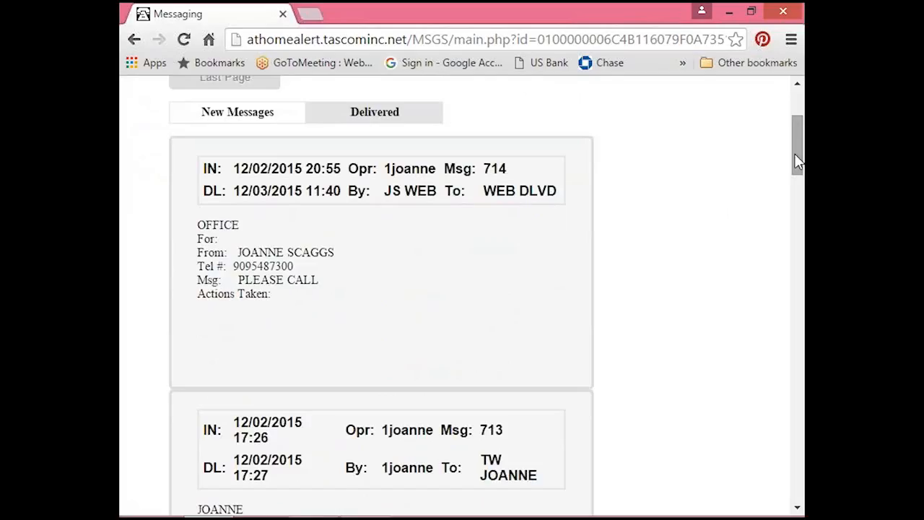
left_click_drag(795, 152, 801, 205)
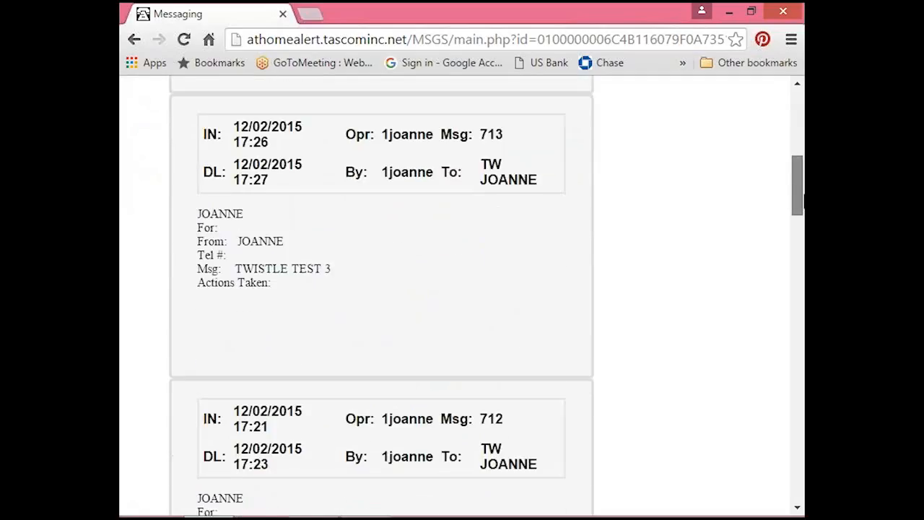
left_click_drag(801, 205, 801, 271)
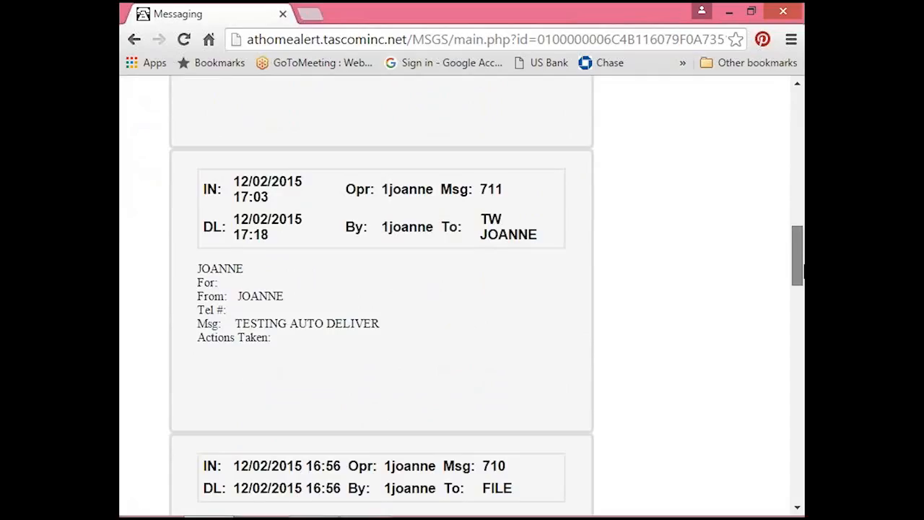
left_click_drag(801, 270, 801, 345)
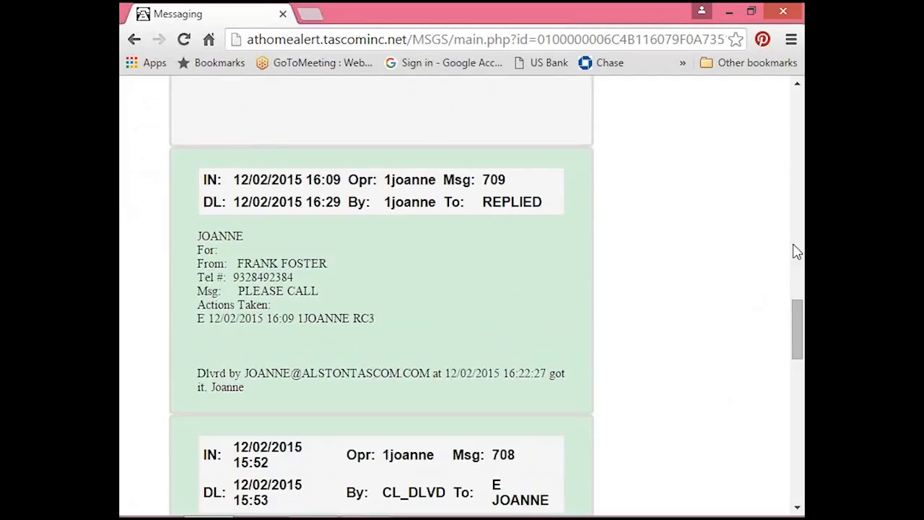
left_click(797, 85)
left_click_drag(797, 85, 798, 85)
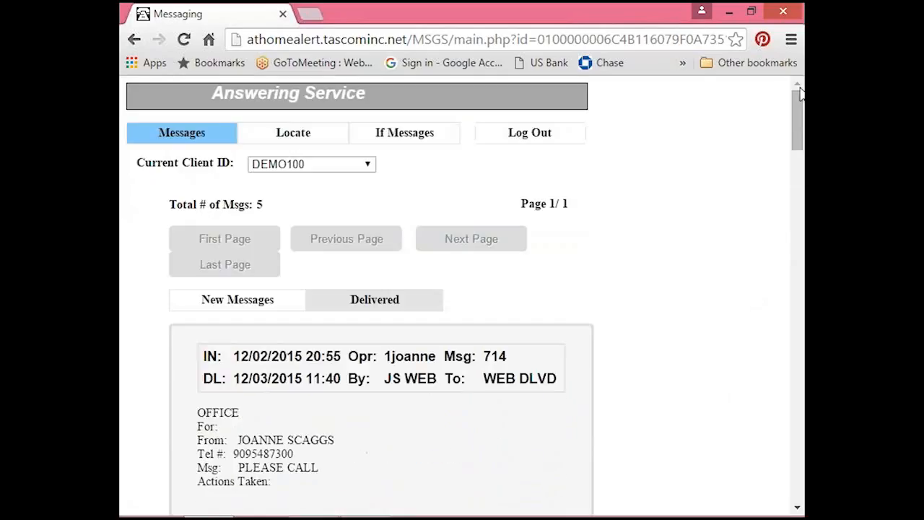
left_click_drag(798, 133, 799, 148)
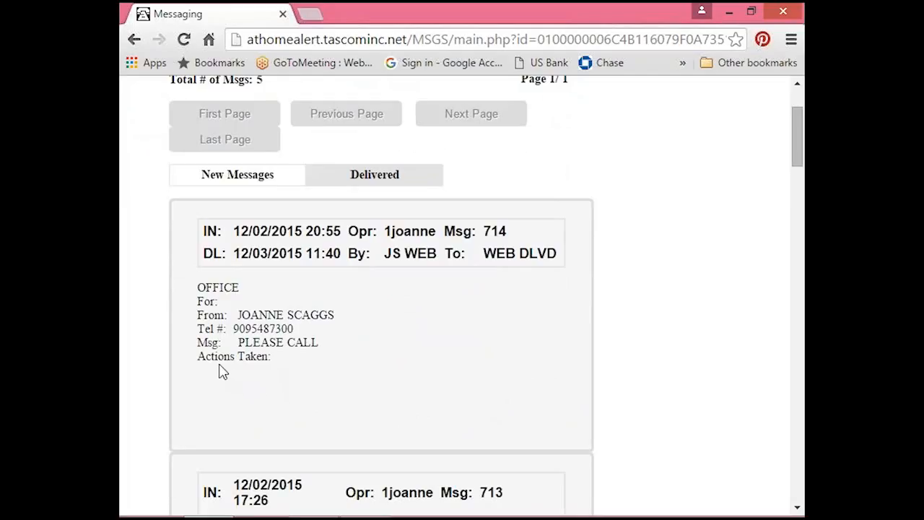
scroll(799, 160, "up", 1)
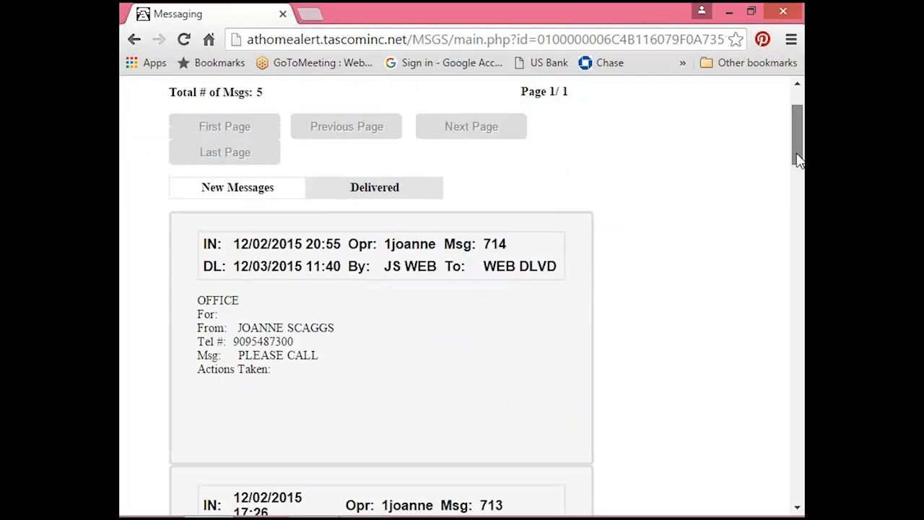
left_click_drag(798, 160, 799, 167)
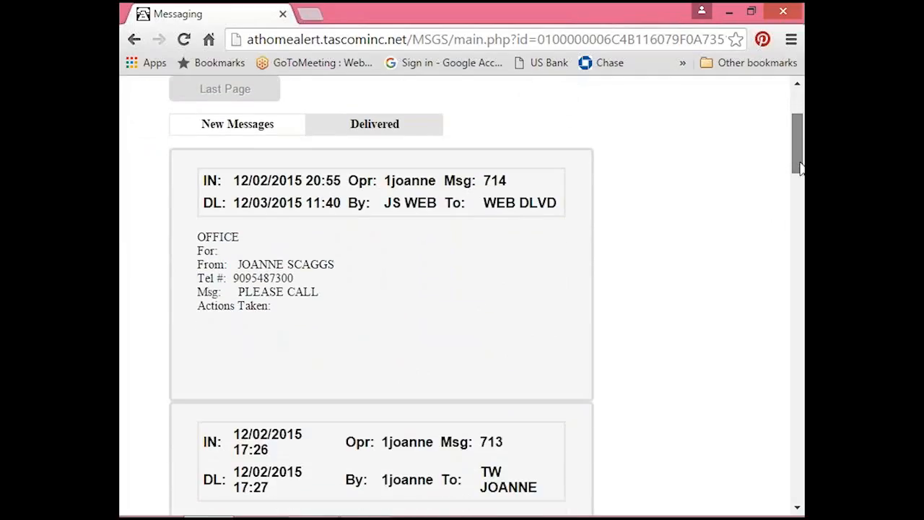
left_click_drag(800, 166, 793, 131)
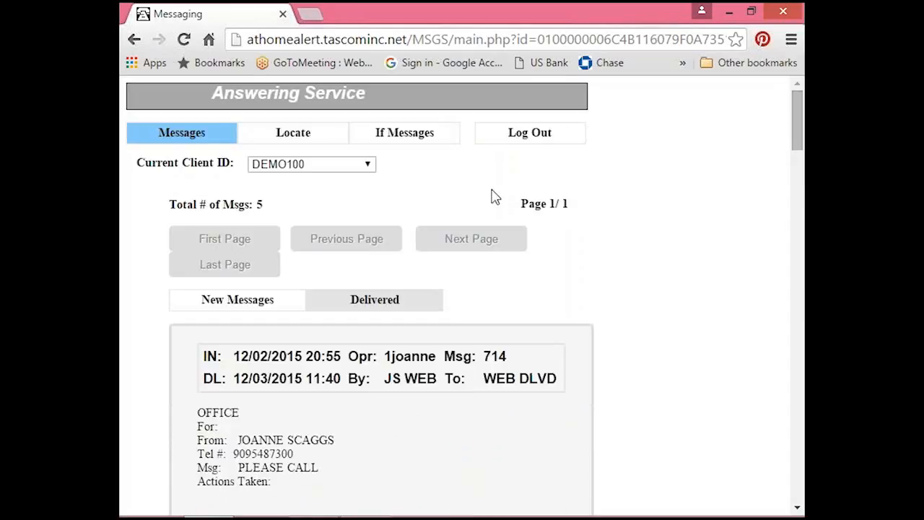
Open DEMO100's If Messages and review the existing new message's caller condition, text, hold-until date and sender.
left_click(402, 137)
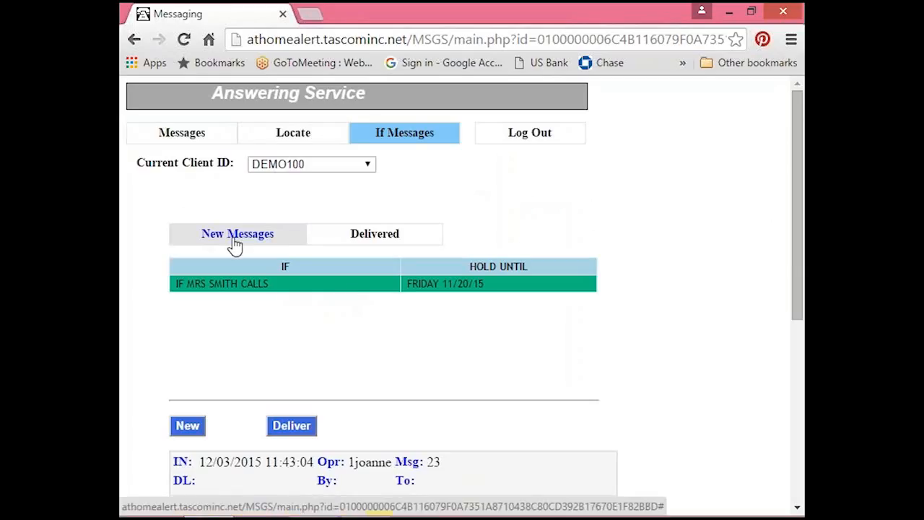
left_click_drag(800, 175, 803, 361)
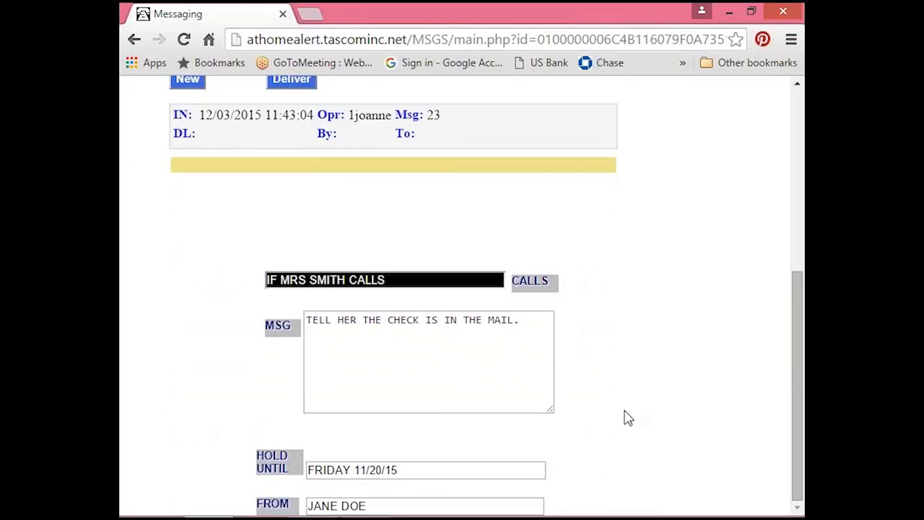
left_click(798, 87)
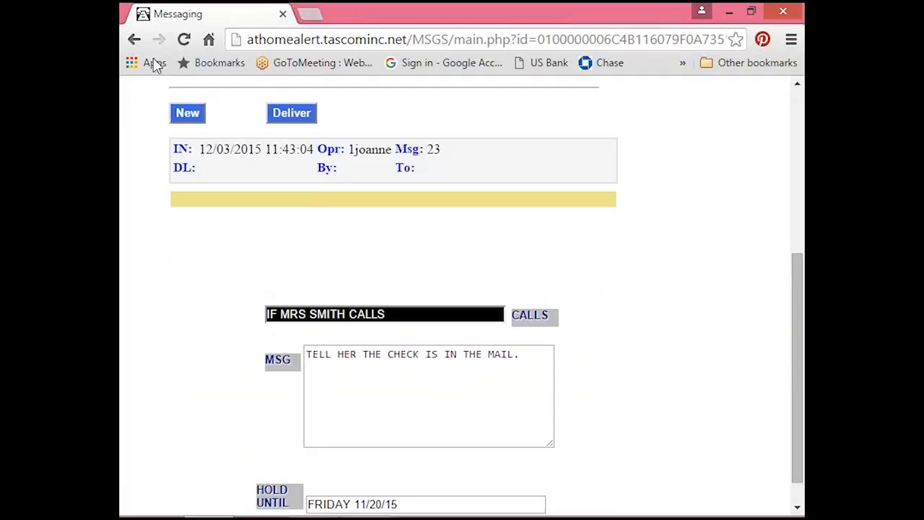
Start a new If Message and fill its condition line with IF, the caller's full name and CALLS.
left_click(188, 115)
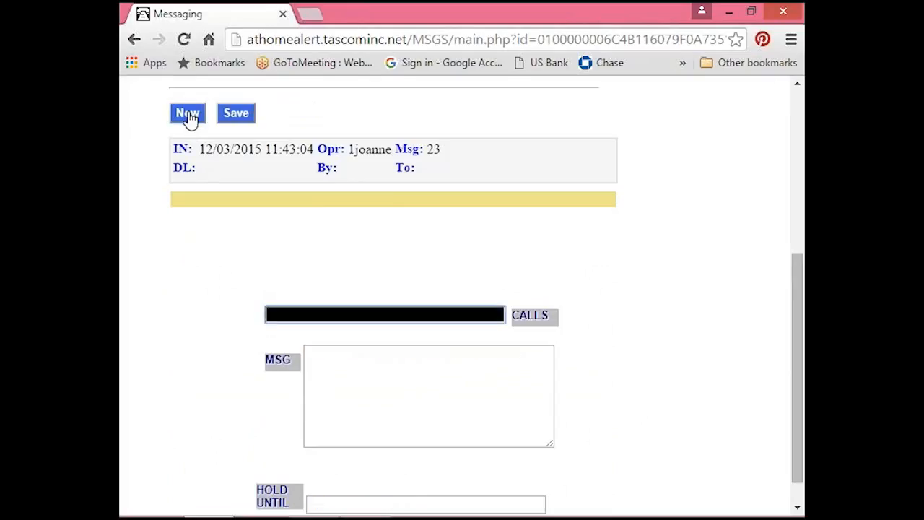
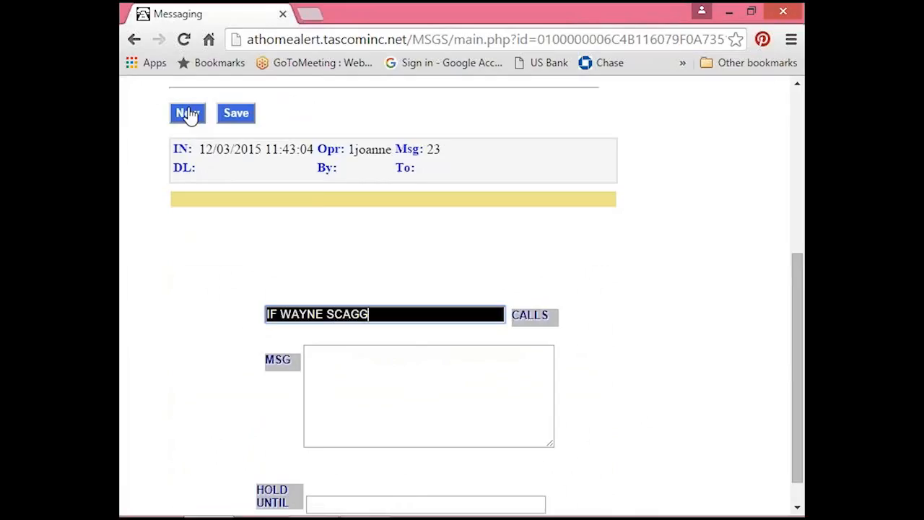
key("Tab")
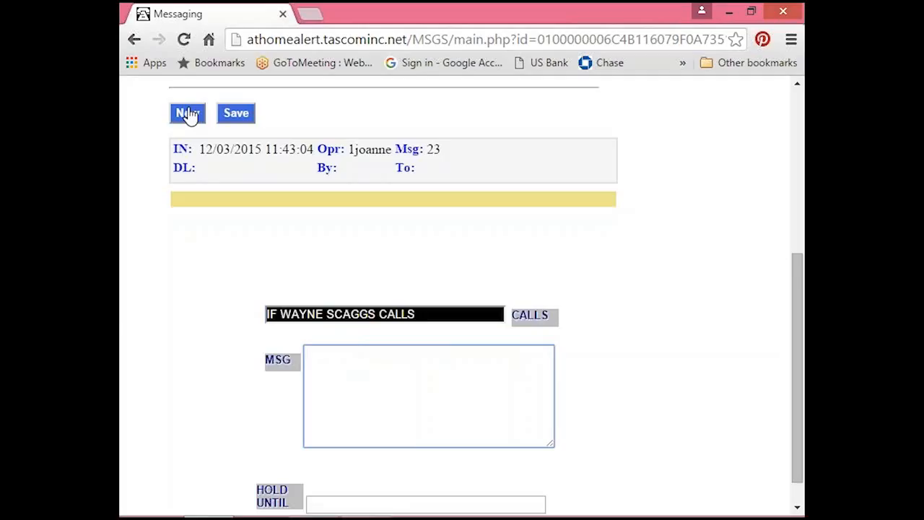
Enter the If Message text "TELL HIM THE DEMO IS GOING WELL.".
type("TELL HIM THE DEMO IS")
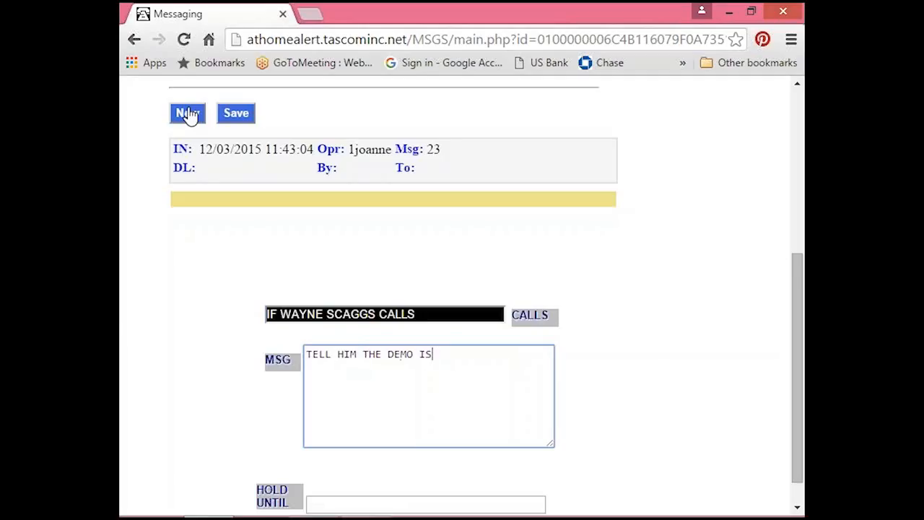
type(" GOING WELL.")
key("Tab")
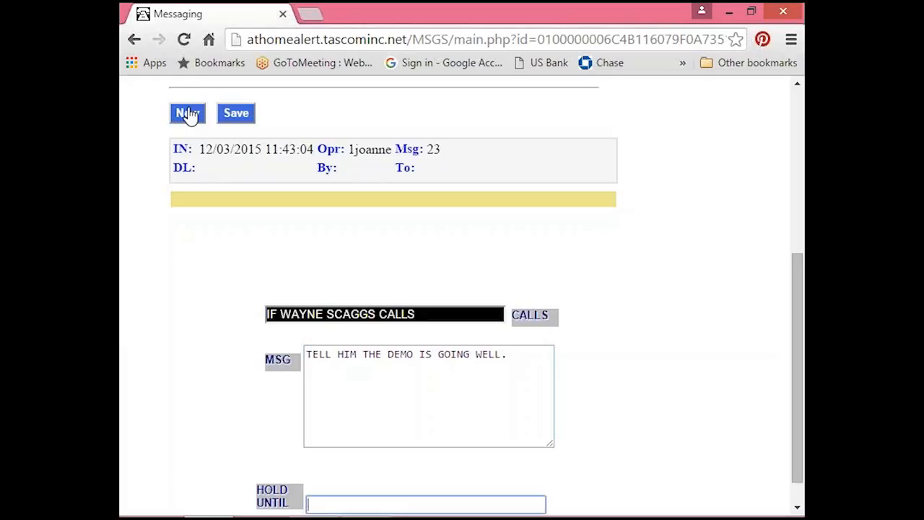
Set Hold Until to LATER, enter the sender's first name in From, and save the If Message.
type("LATER")
key("Tab")
type("J")
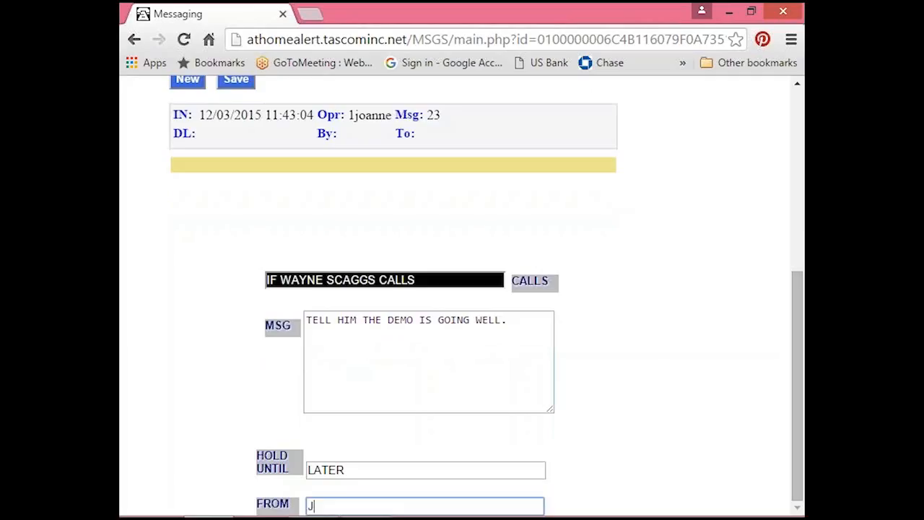
type("OANNE")
left_click(236, 81)
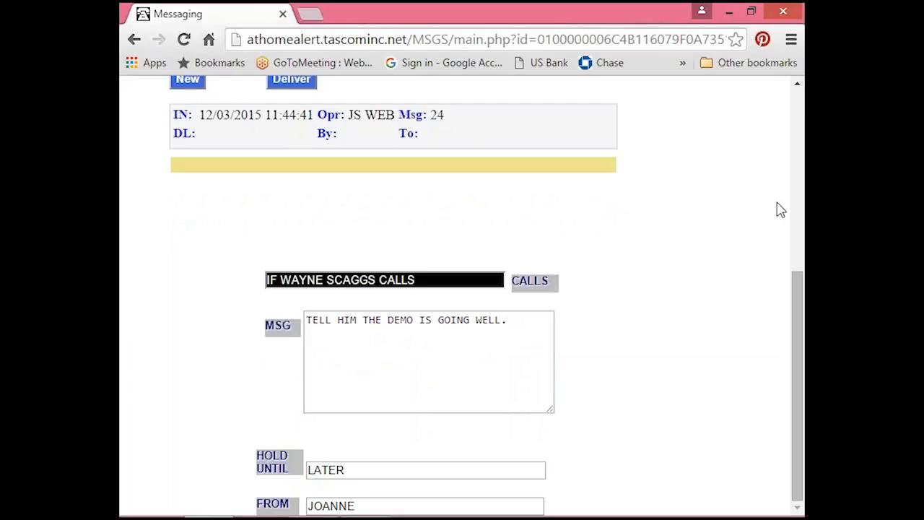
Check the If Message list, switch to the TascomSQL Operator in the remote session, and open the web-entered message from the If Message index.
left_click(797, 87)
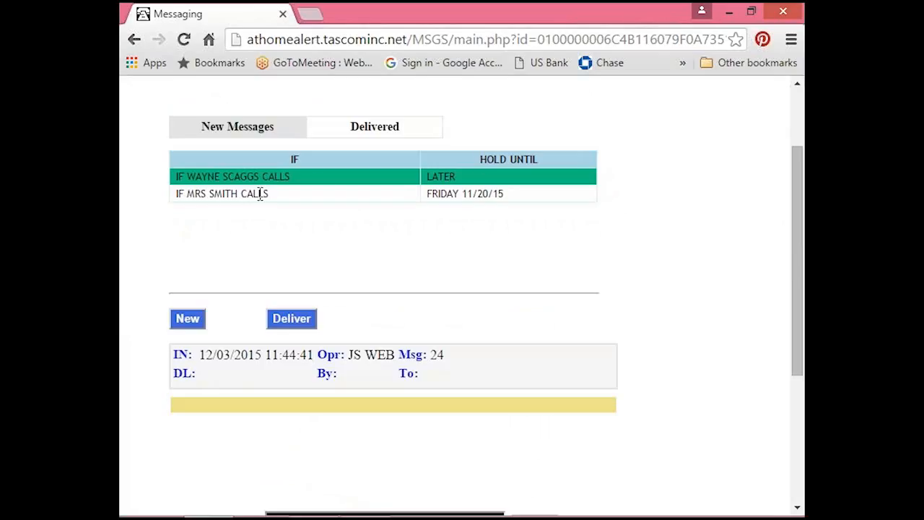
left_click(728, 13)
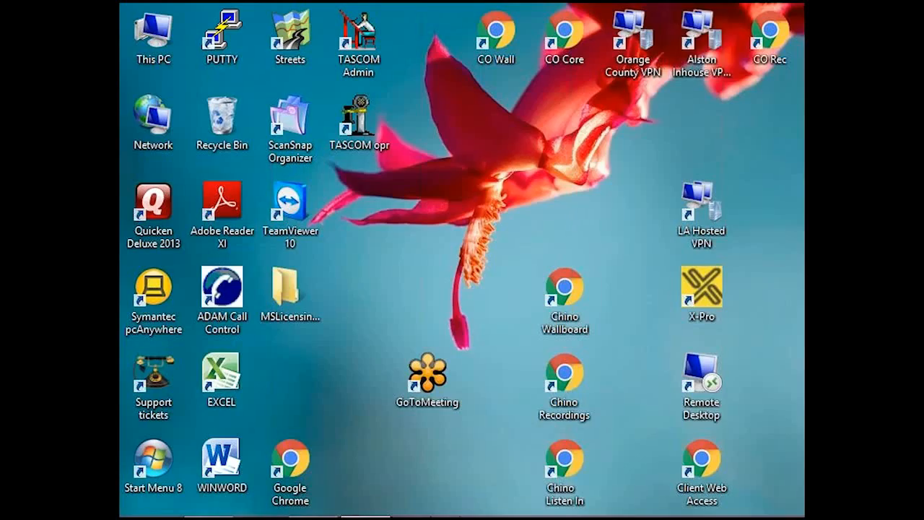
left_click(309, 509)
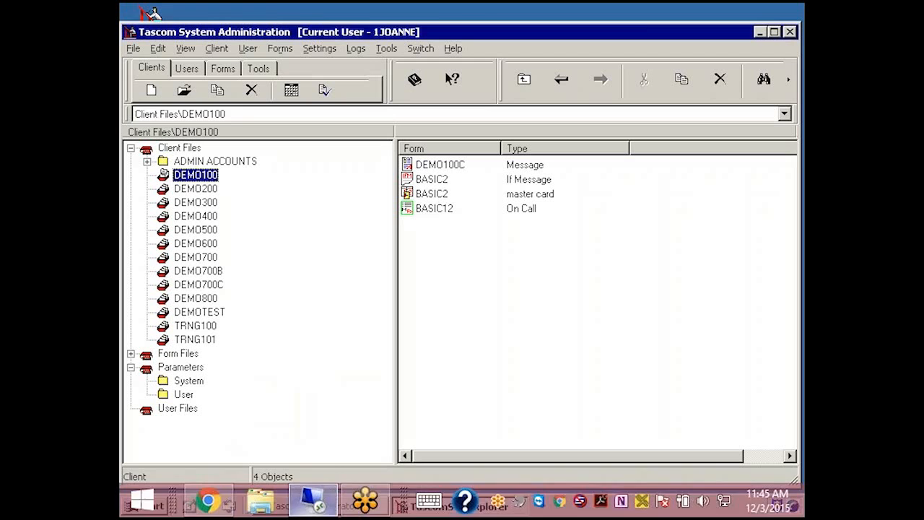
left_click(336, 506)
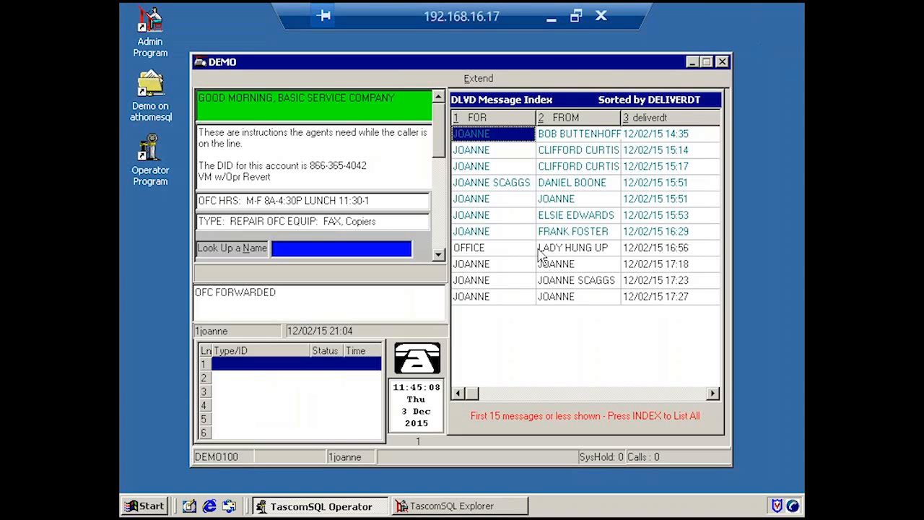
key("F7")
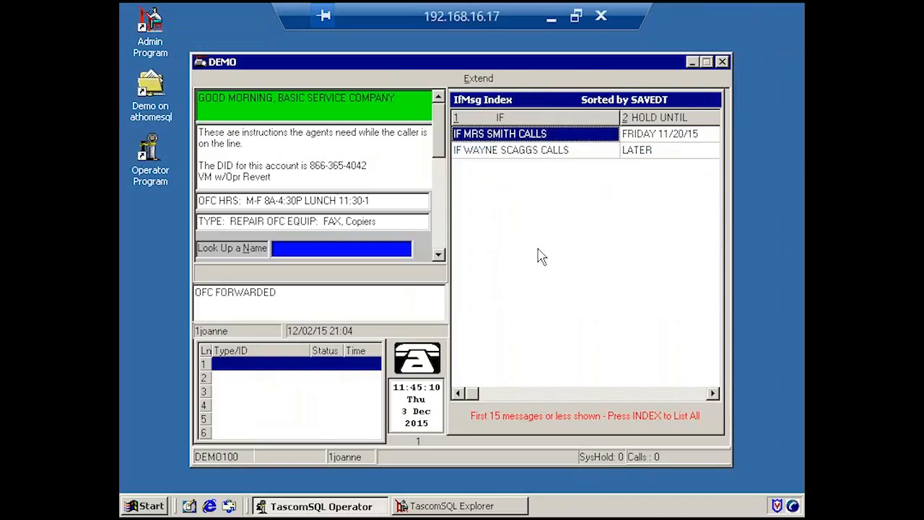
key("Down")
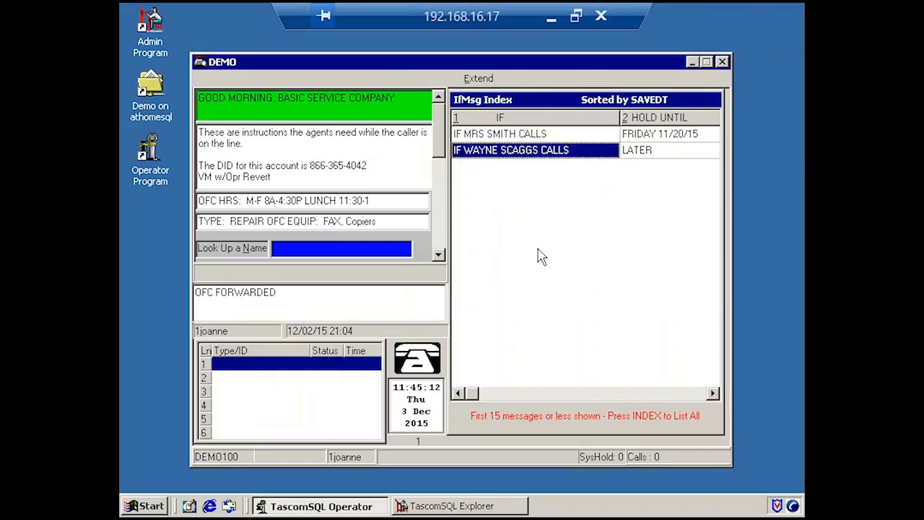
key("Return")
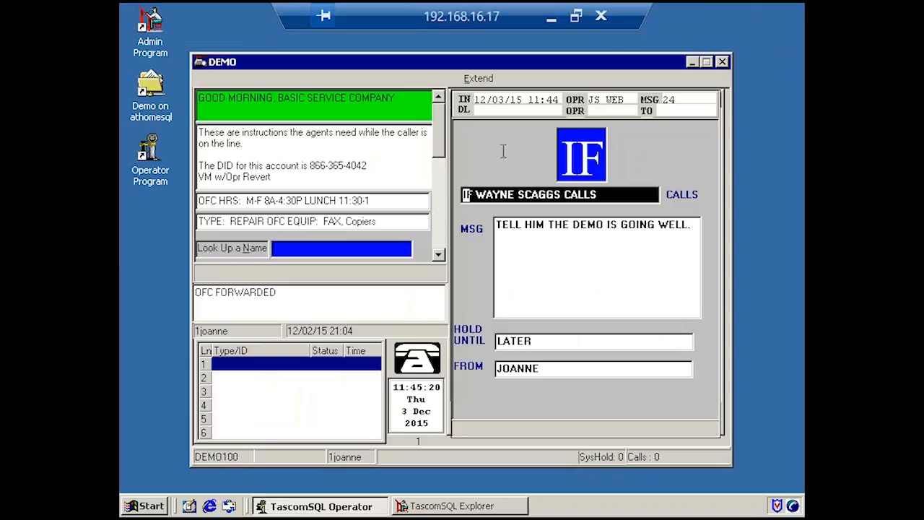
Return from the remote session to Client Web Access in the browser and open DEMO100's Locate page.
left_click(551, 24)
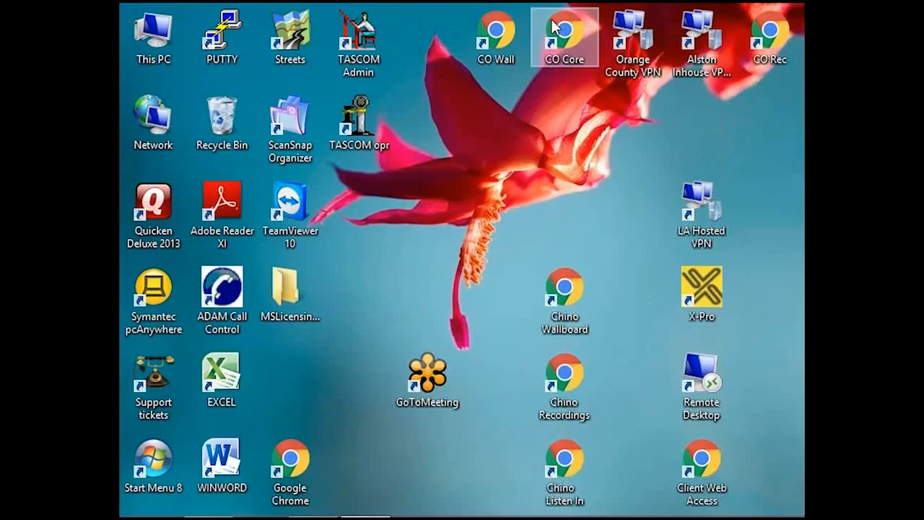
mouse_move(347, 515)
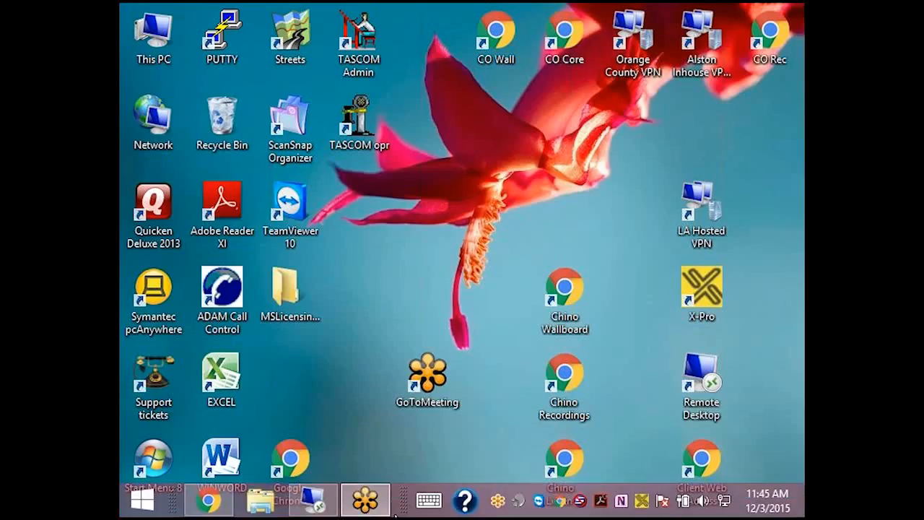
left_click(208, 506)
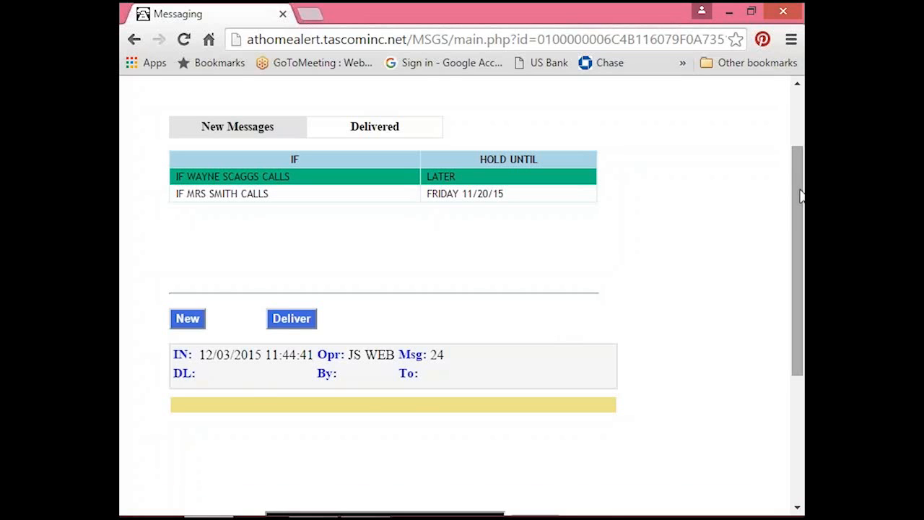
left_click_drag(796, 186, 794, 130)
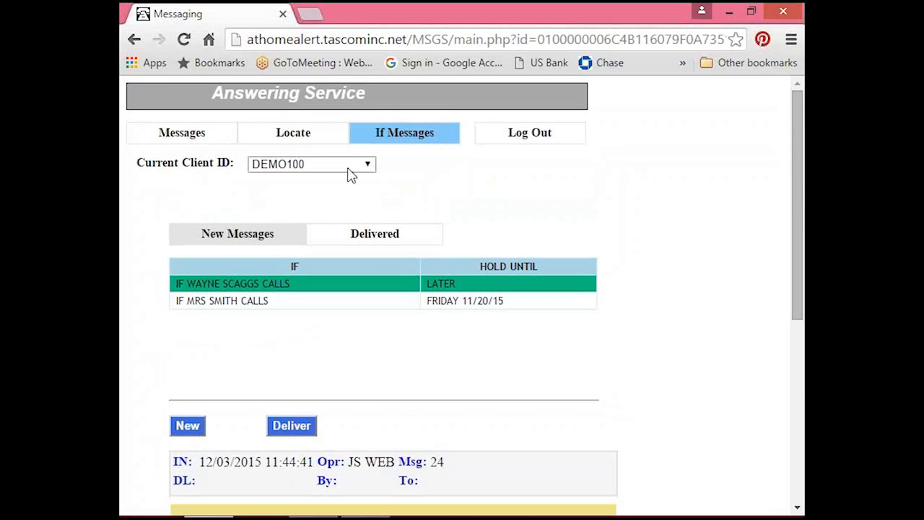
left_click(290, 137)
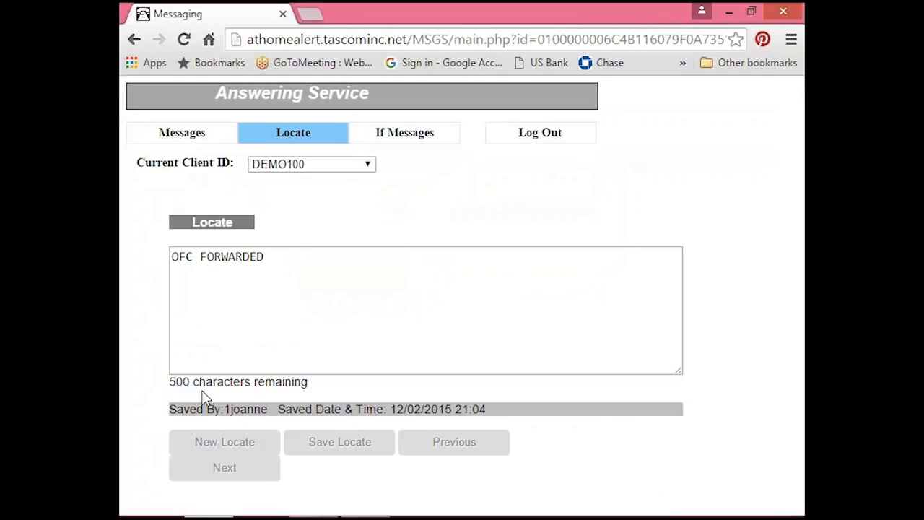
Create a new locate reading OUT TO LUNCH for DEMO100, save it and confirm the save.
left_click(225, 451)
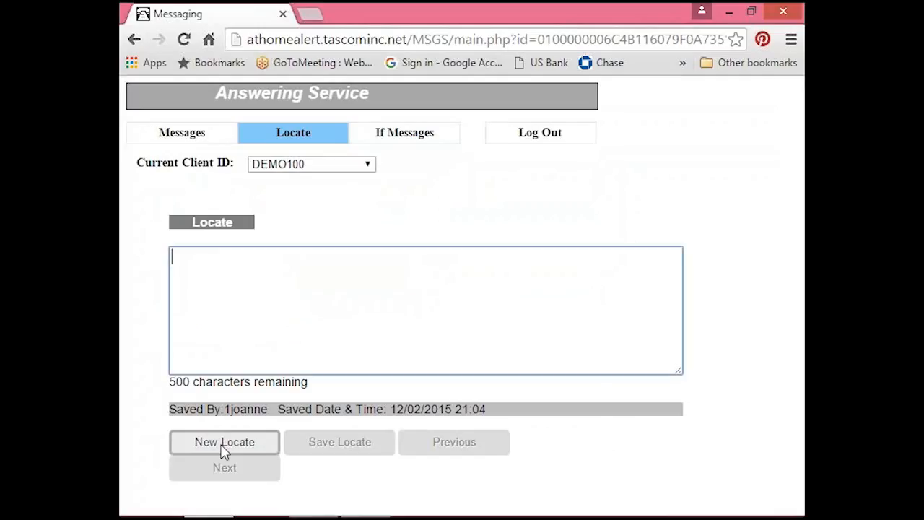
type("OUT TO LUNCH")
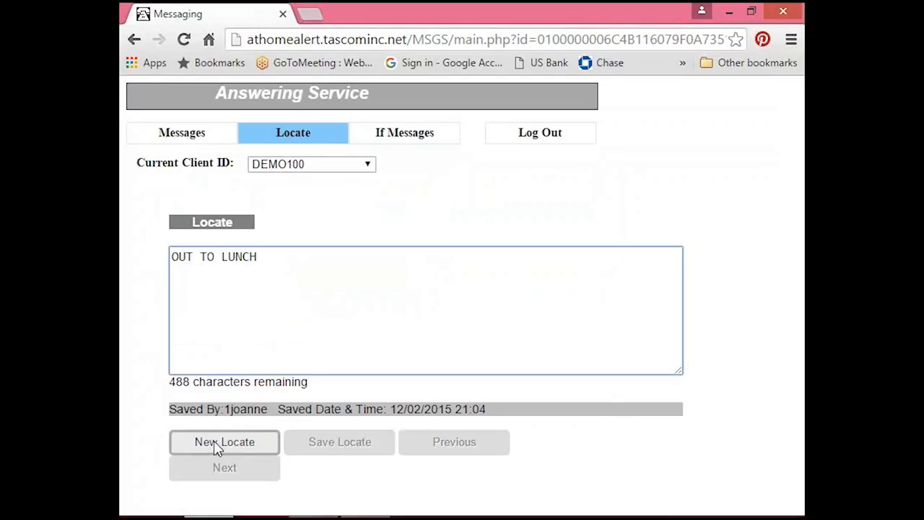
left_click(220, 444)
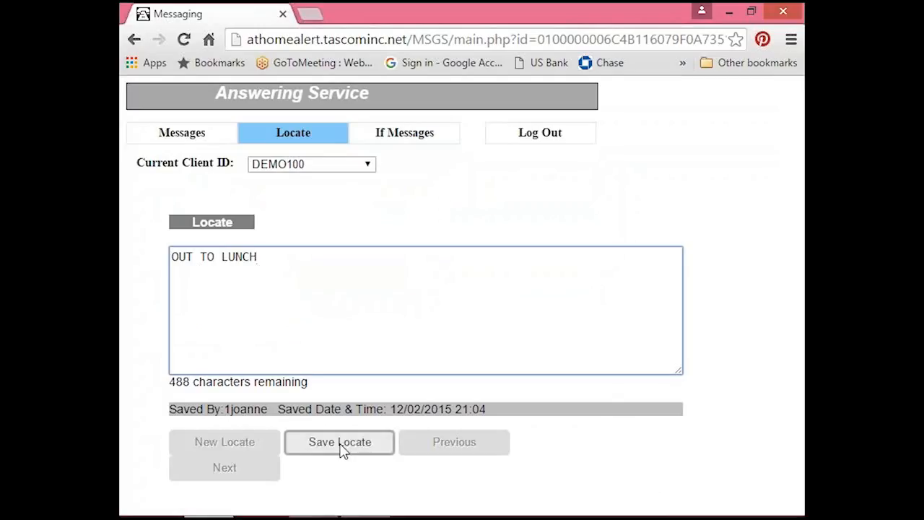
left_click(342, 448)
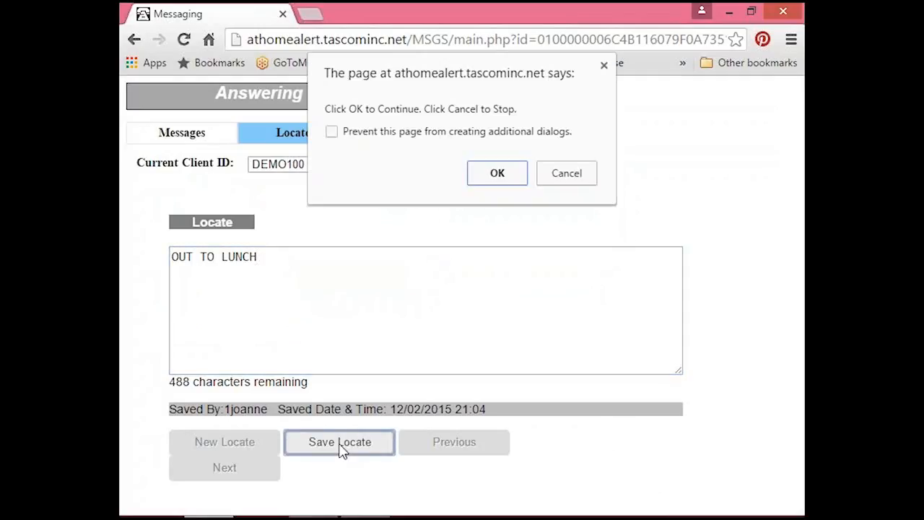
left_click(501, 180)
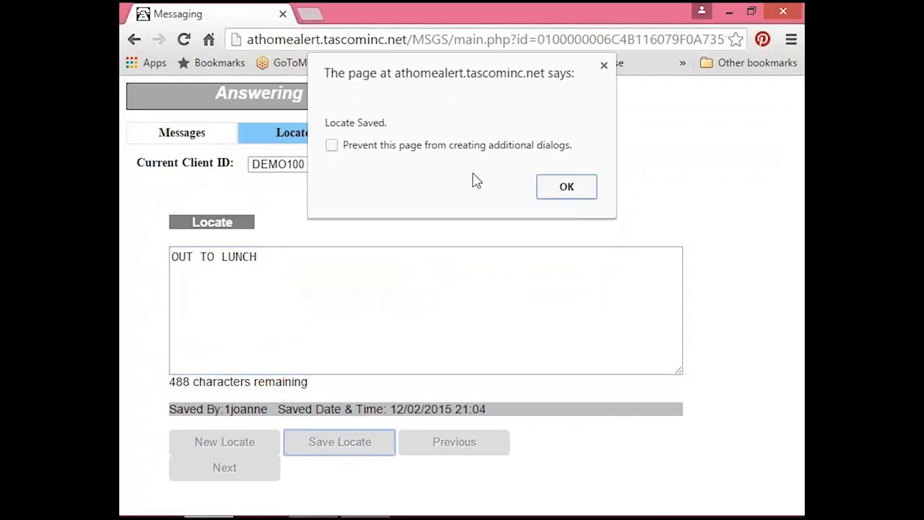
left_click(567, 190)
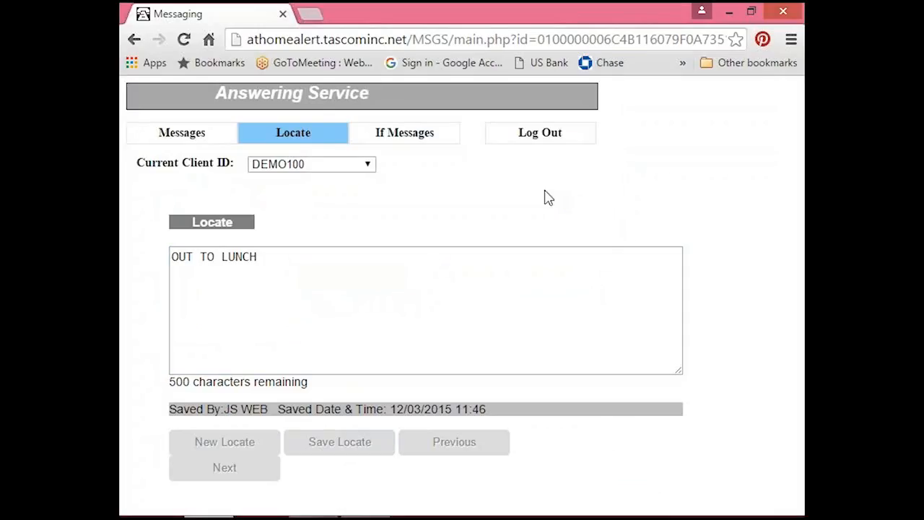
Switch to the TascomSQL Operator in the remote session and reload DEMO100 to check its current locate.
left_click(730, 18)
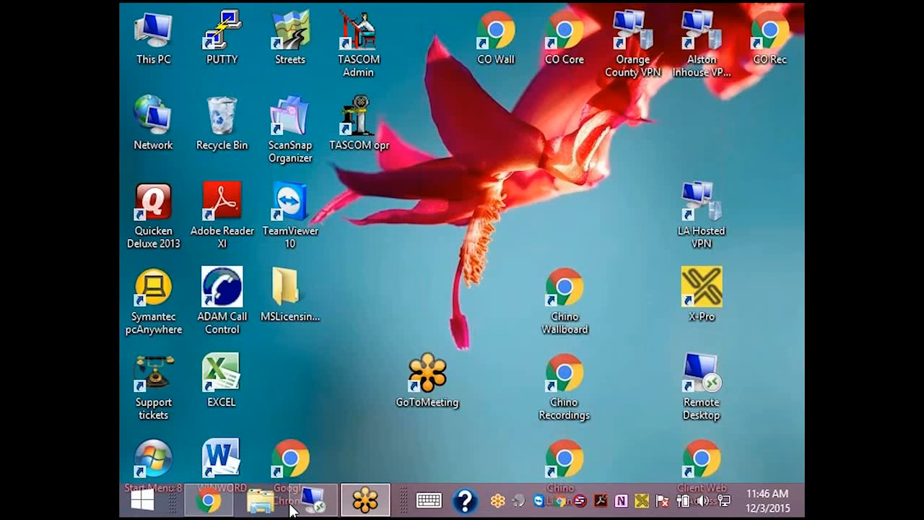
left_click(313, 499)
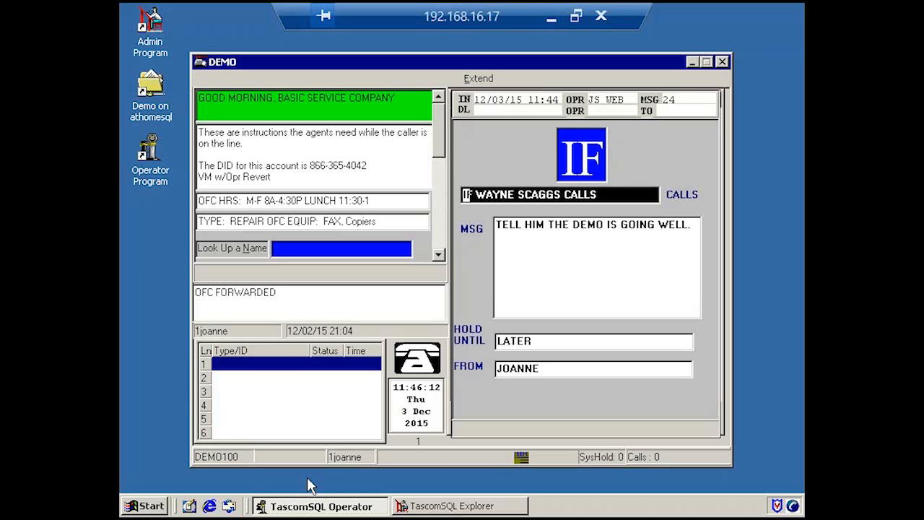
key("Escape")
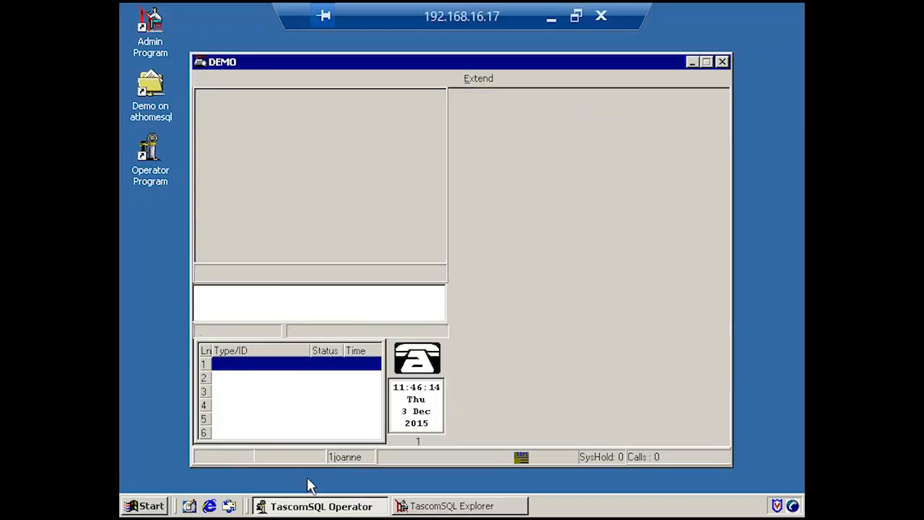
key("F5")
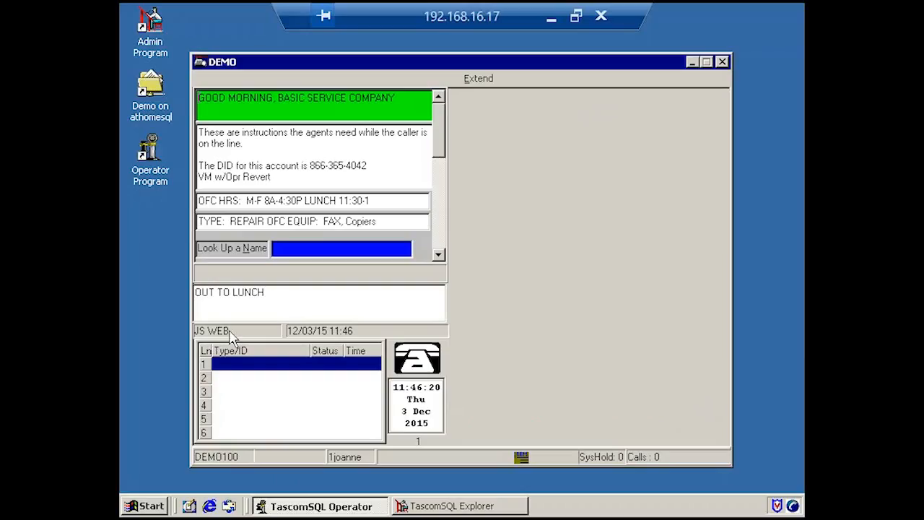
Return to Client Web Access in the browser and page back through DEMO100's previous locates.
left_click(552, 24)
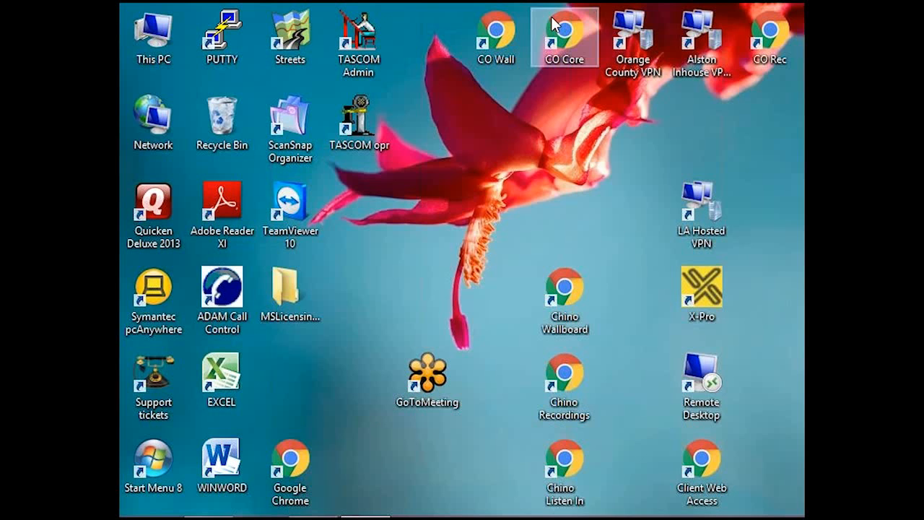
mouse_move(361, 514)
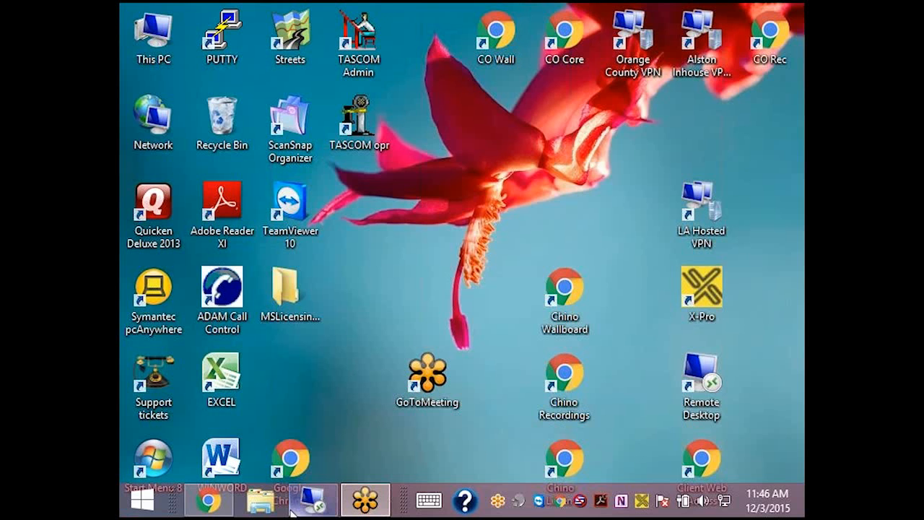
left_click(209, 503)
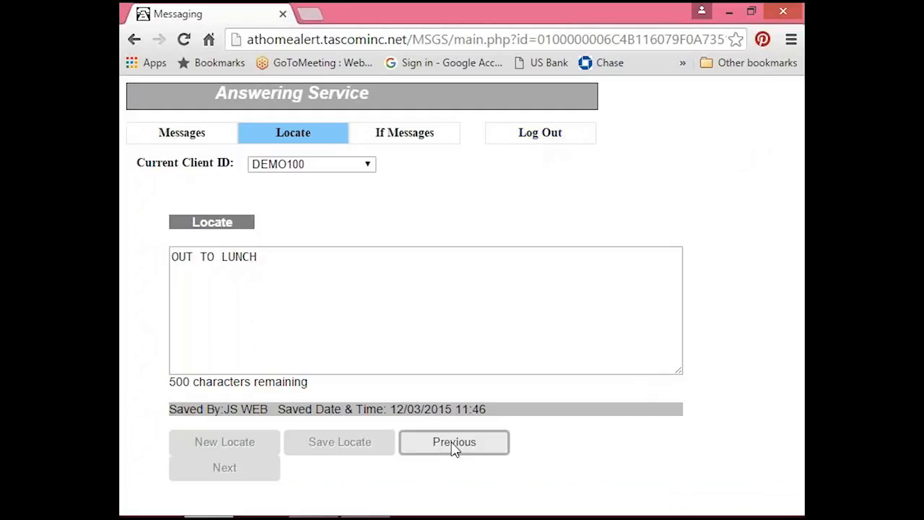
left_click(454, 444)
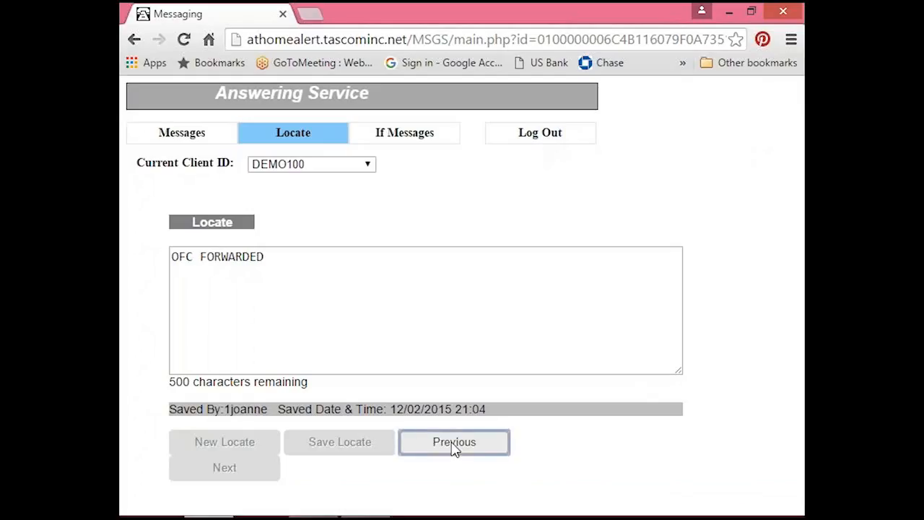
left_click(454, 443)
left_click(454, 443)
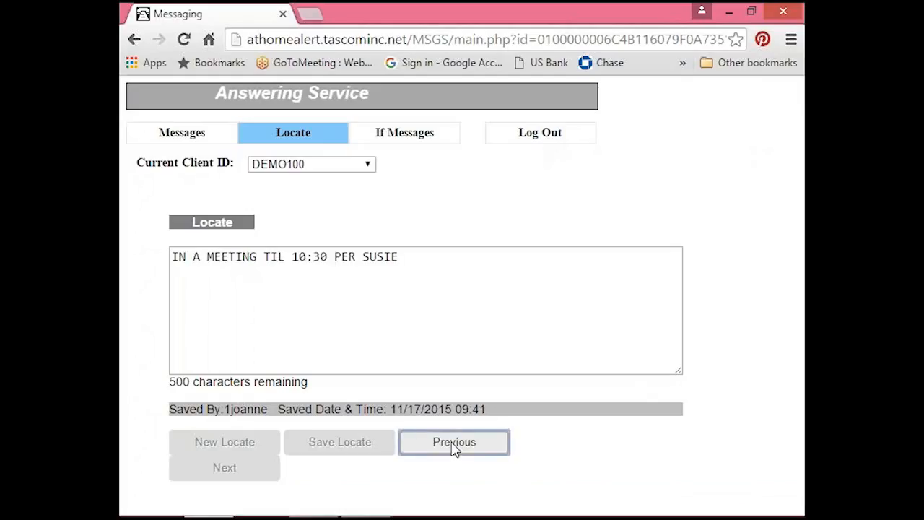
left_click(454, 443)
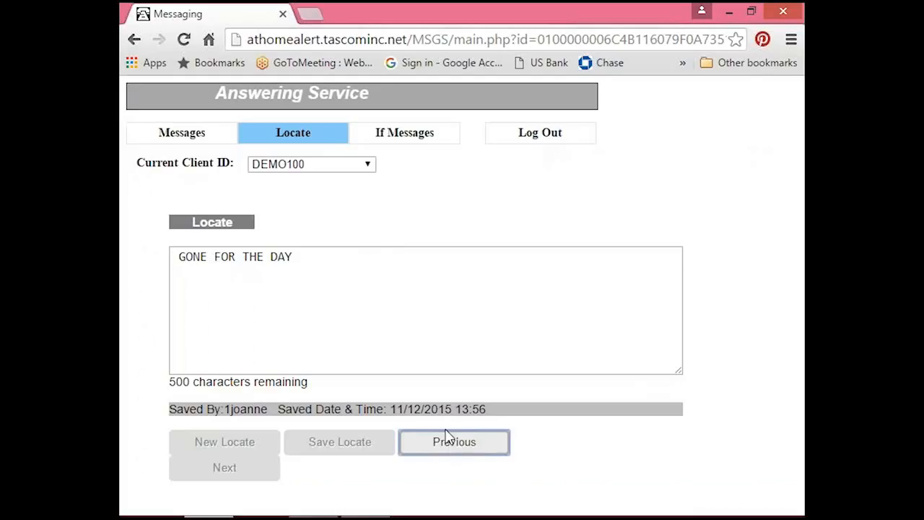
Log out of Client Web Access and confirm the logout.
left_click(535, 139)
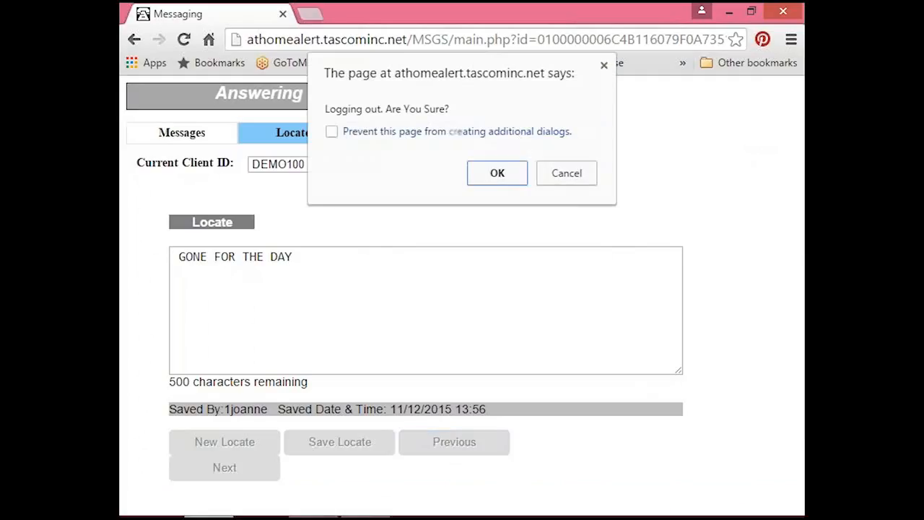
left_click(498, 174)
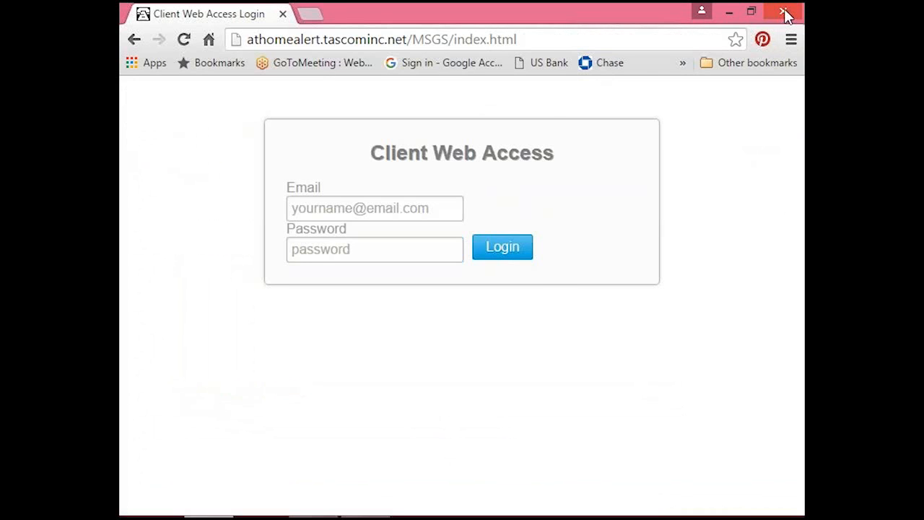